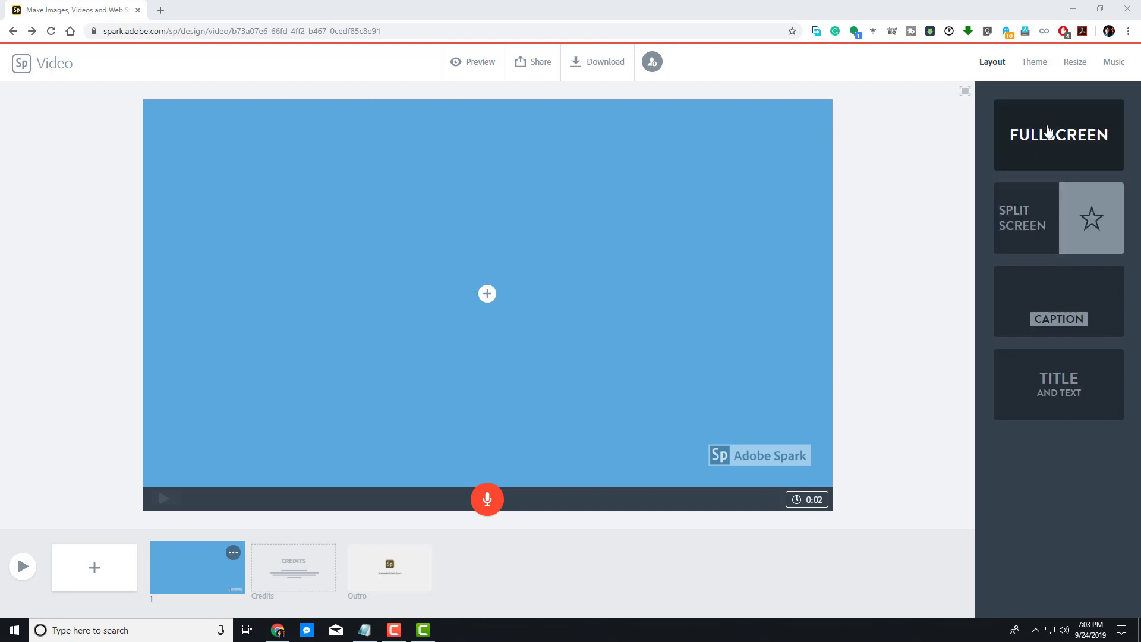
Step: Apply the Fullscreen layout to slide 1 and fill it with the laptop keyboard photo from the free 'computer' photos
{"action": "left_click", "coordinate": [993, 64]}
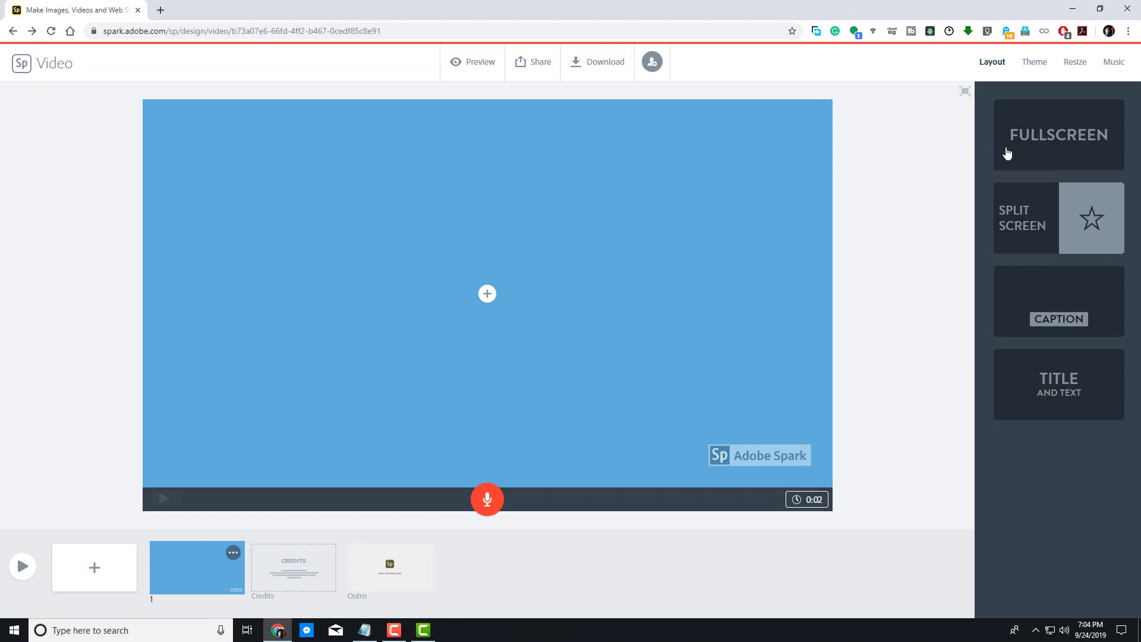
{"action": "left_click", "coordinate": [1050, 135]}
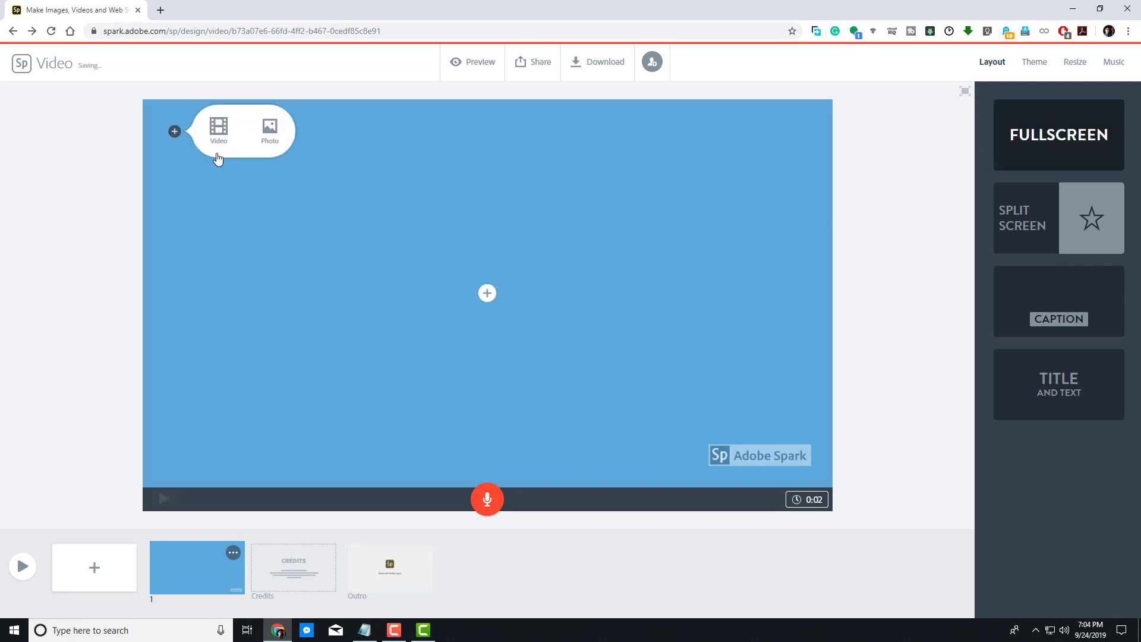
{"action": "left_click", "coordinate": [271, 130]}
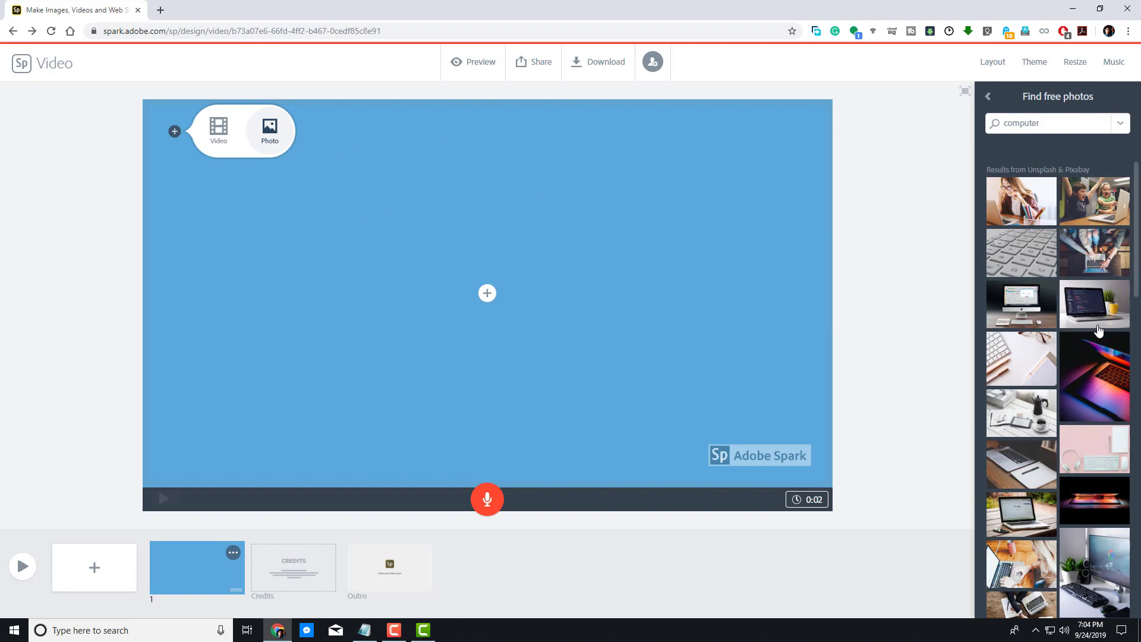
{"action": "left_click", "coordinate": [1104, 367]}
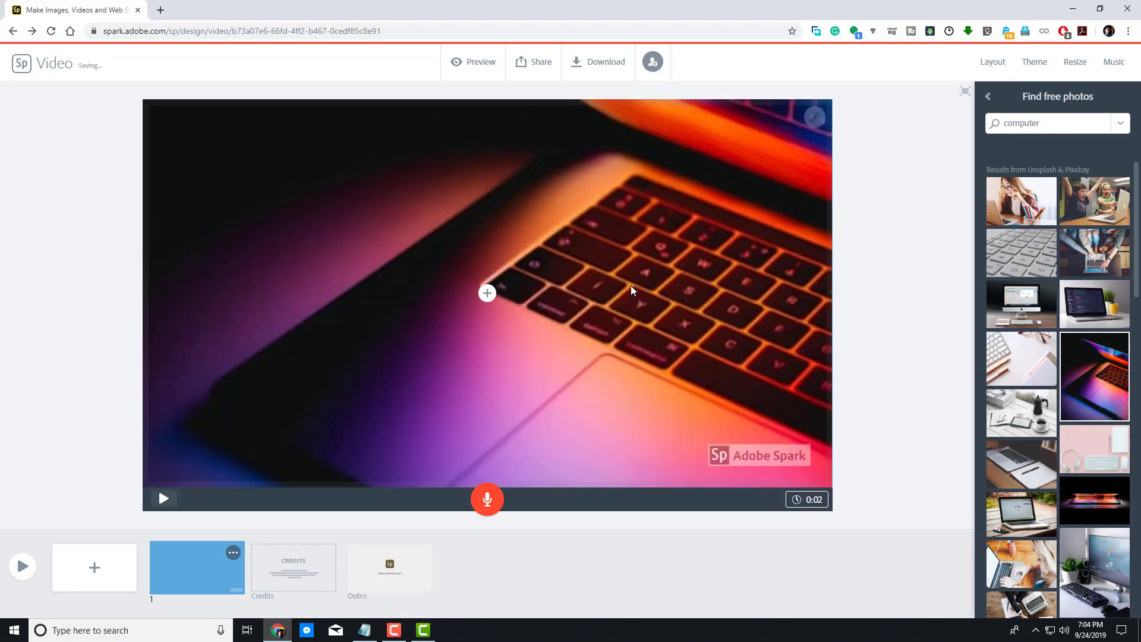
Step: Add a text item over the photo reading 'TUTORTUBE'
{"action": "left_click", "coordinate": [988, 96]}
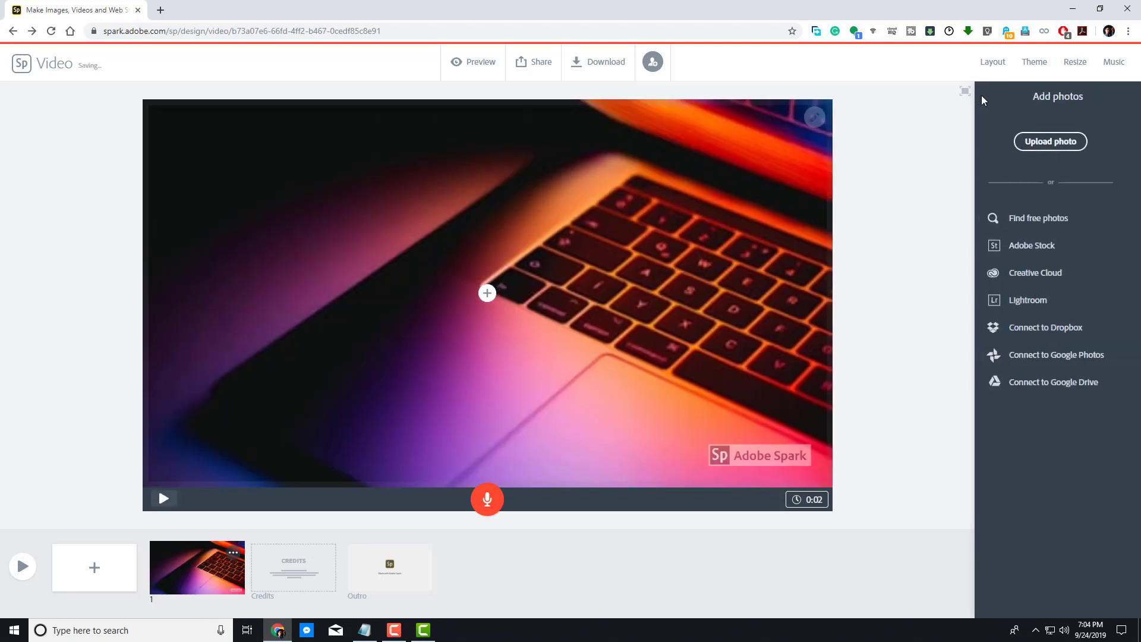
{"action": "left_click", "coordinate": [993, 62]}
{"action": "left_click", "coordinate": [487, 293]}
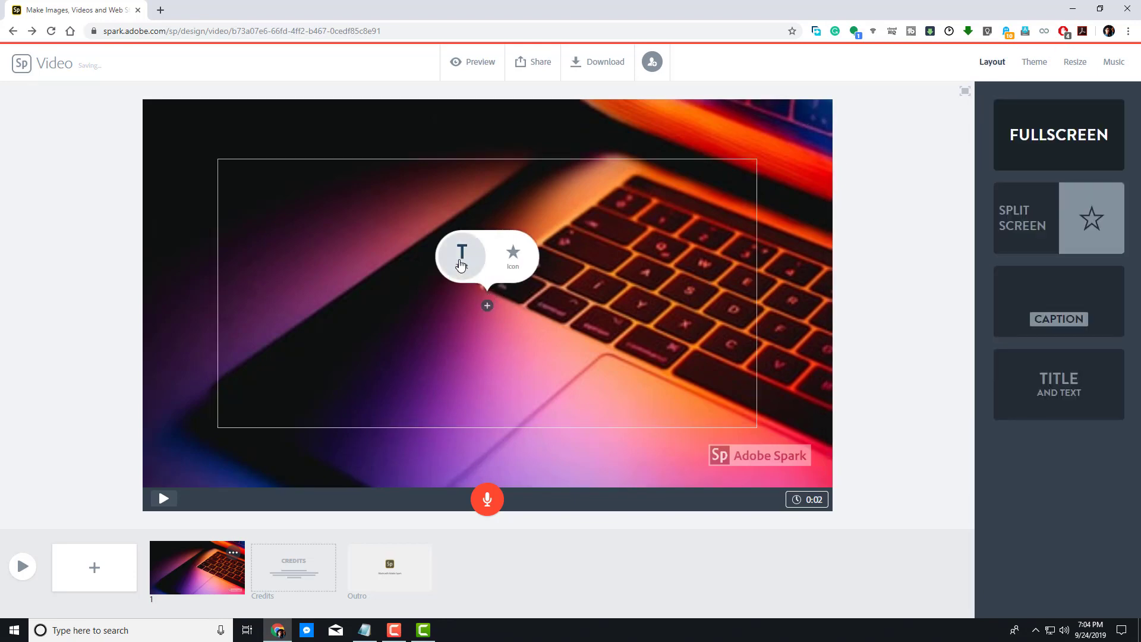
{"action": "left_click", "coordinate": [461, 265]}
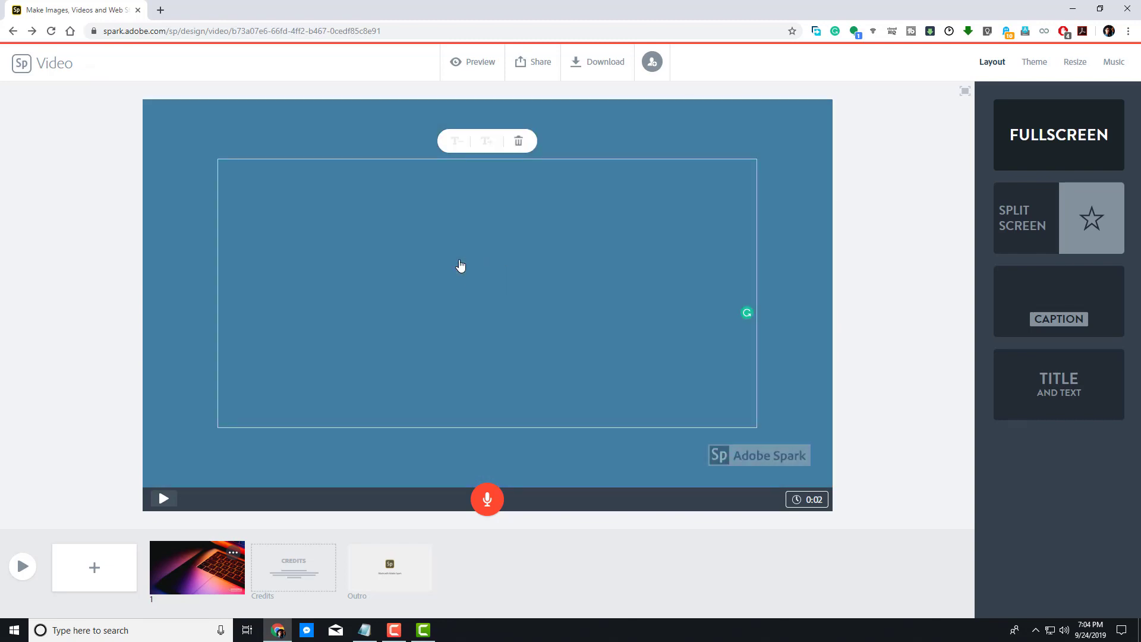
{"action": "type", "text": "TUTORTUVB"}
{"action": "key", "text": "BackSpace"}
{"action": "key", "text": "BackSpace"}
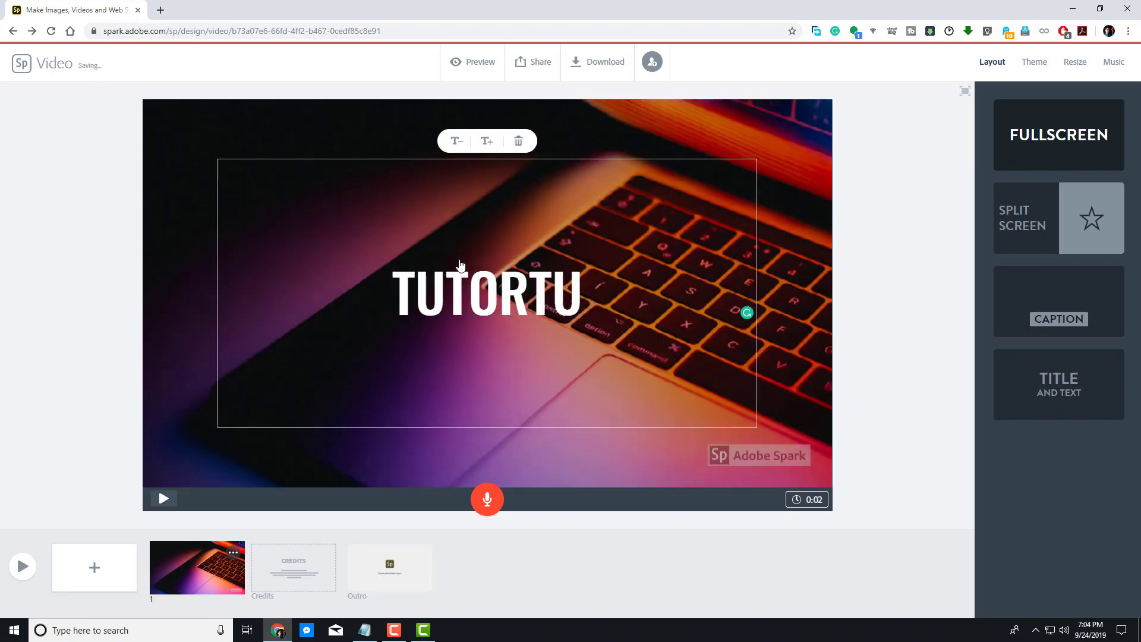
{"action": "type", "text": "BE"}
Step: Try the Split Screen layout with swapped sides, then the Caption layout, on slide 1
{"action": "left_click", "coordinate": [894, 303]}
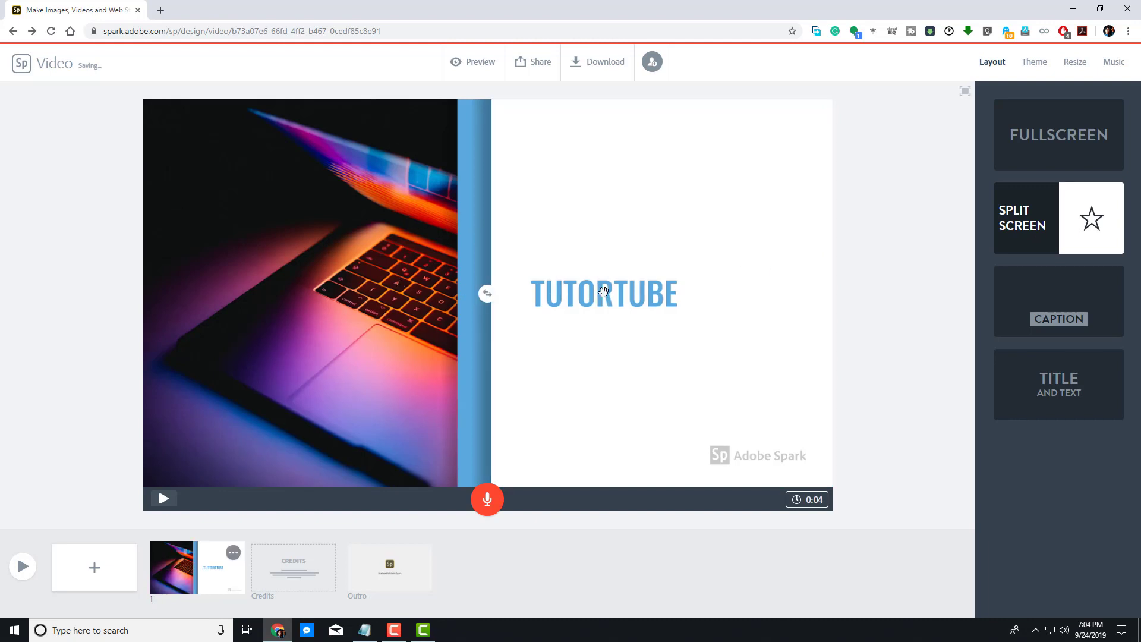
{"action": "left_click", "coordinate": [487, 297]}
{"action": "left_click", "coordinate": [491, 297]}
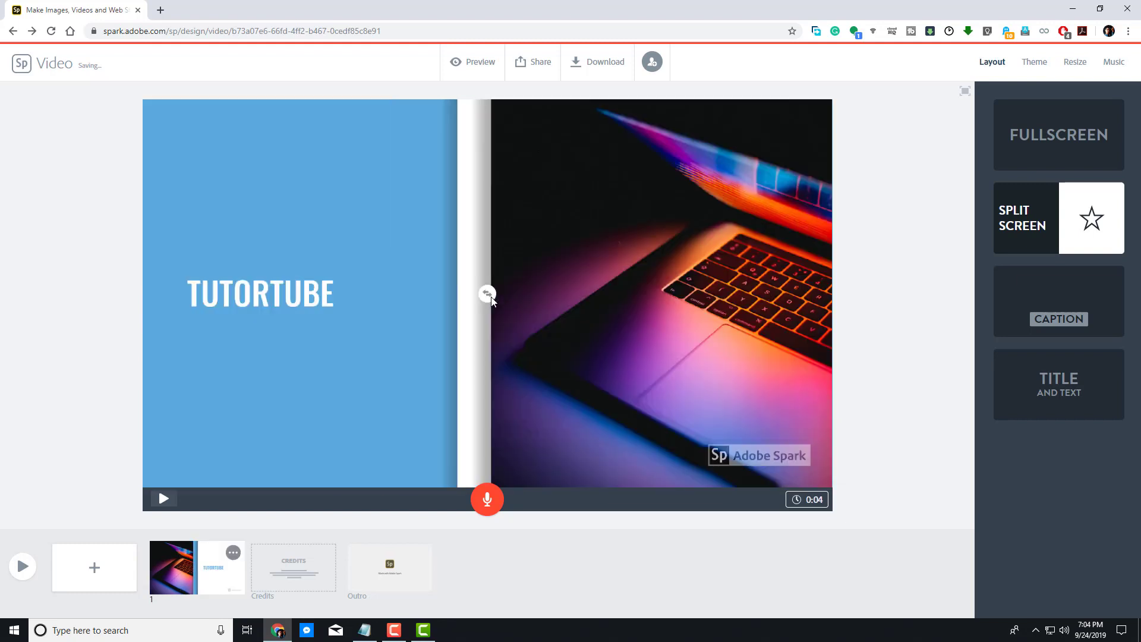
{"action": "left_click", "coordinate": [1069, 301]}
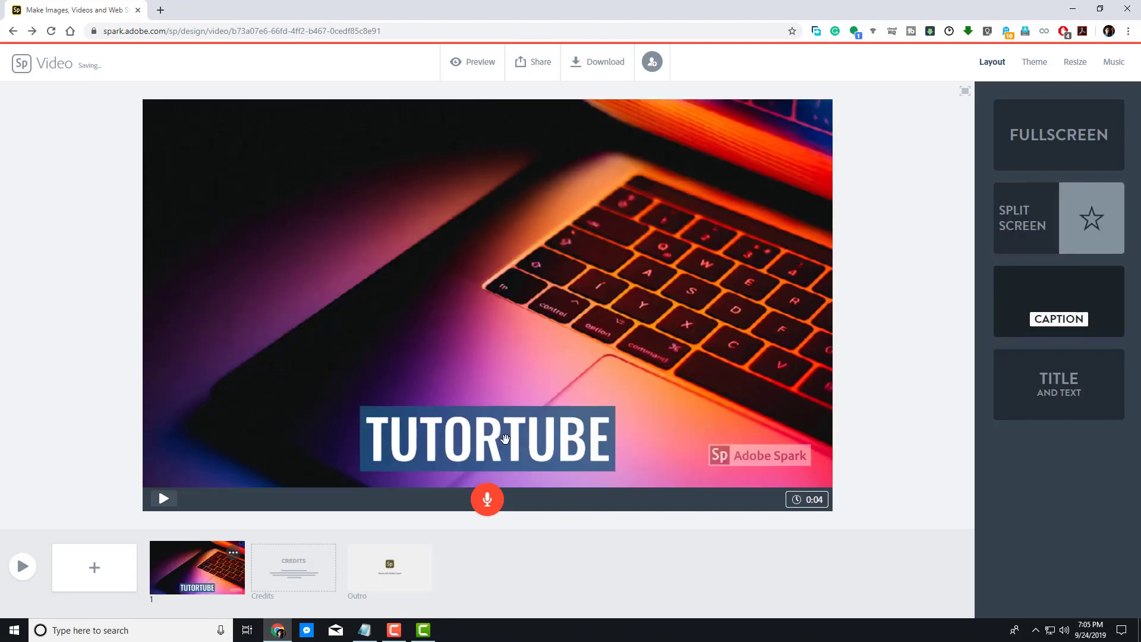
{"action": "left_click", "coordinate": [511, 432]}
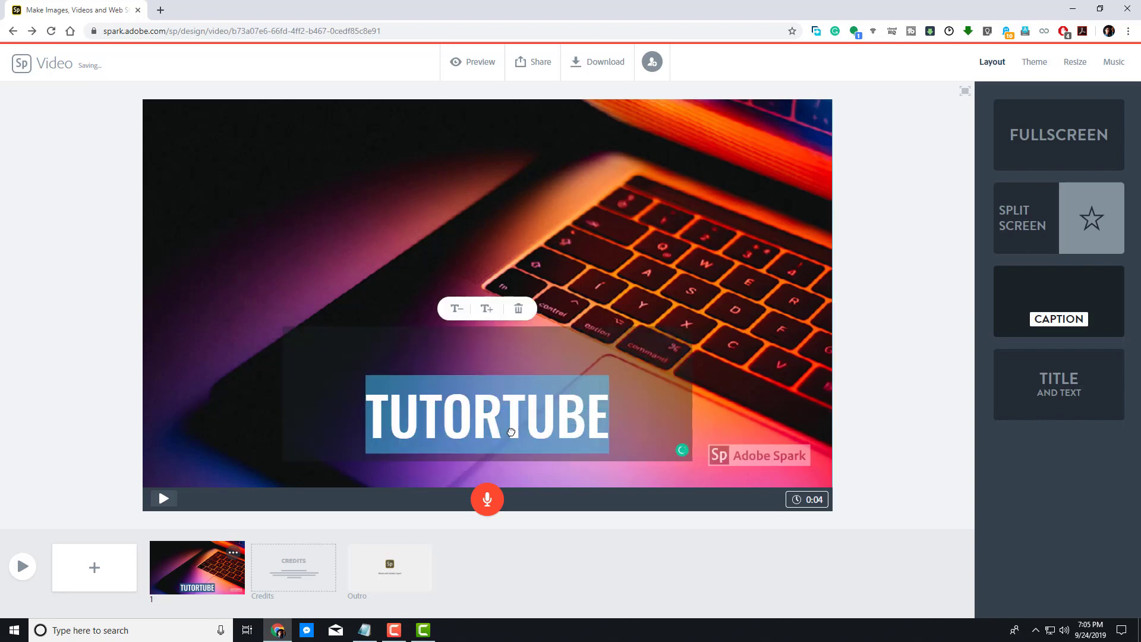
{"action": "left_click", "coordinate": [923, 394]}
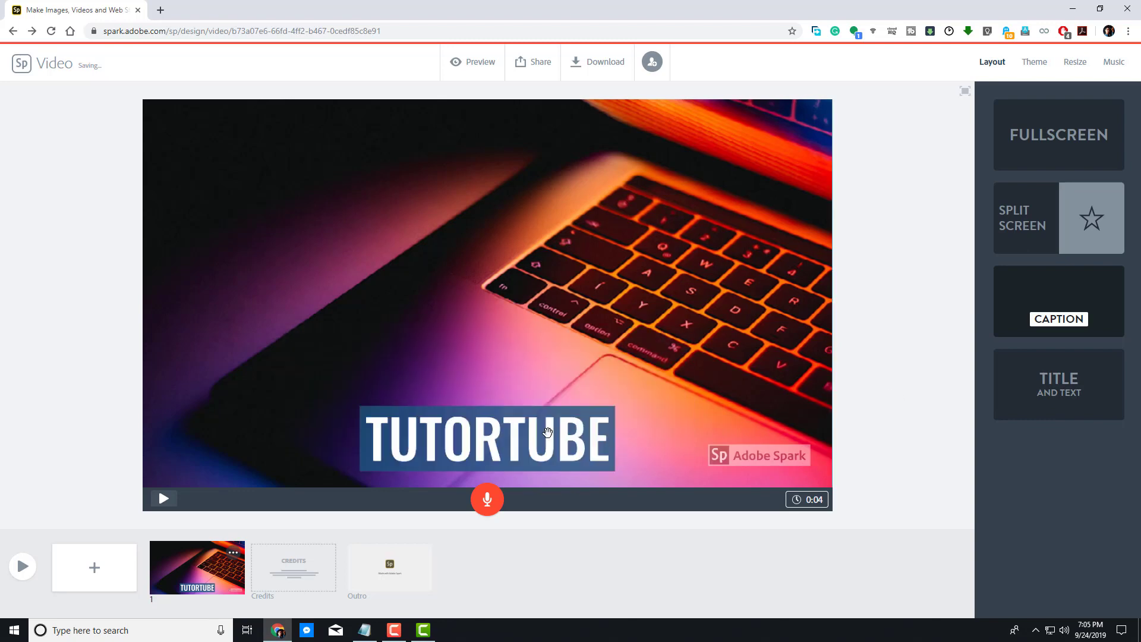
Step: Switch slide 1 to the Title and Text layout and add the subtitle 'Lessons at your Convenience'
{"action": "left_click", "coordinate": [1070, 394]}
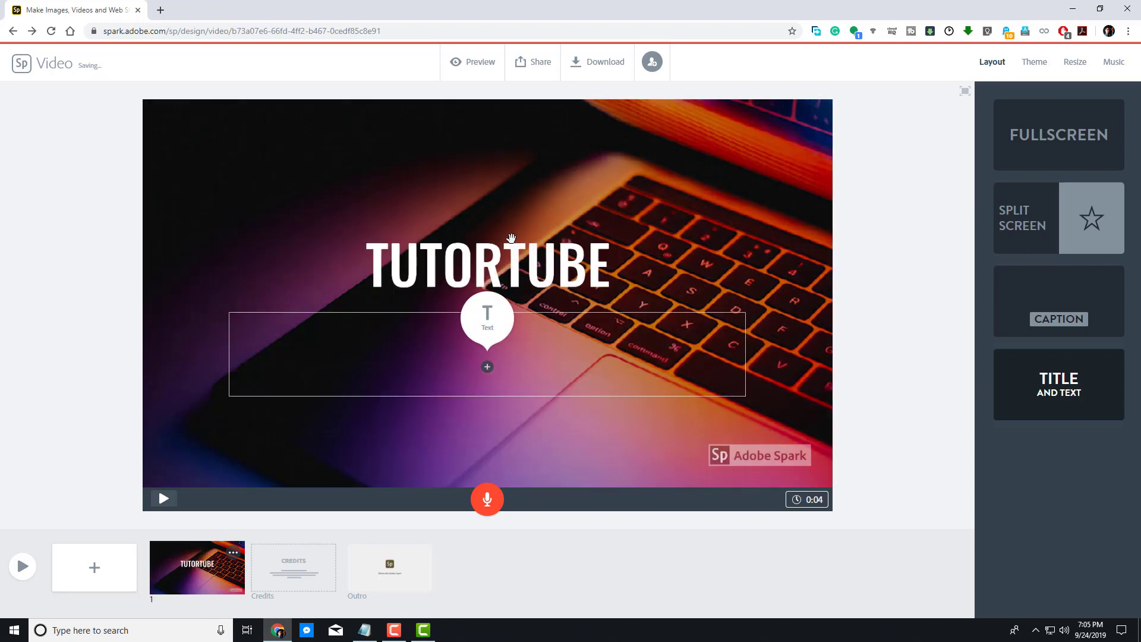
{"action": "left_click", "coordinate": [488, 367]}
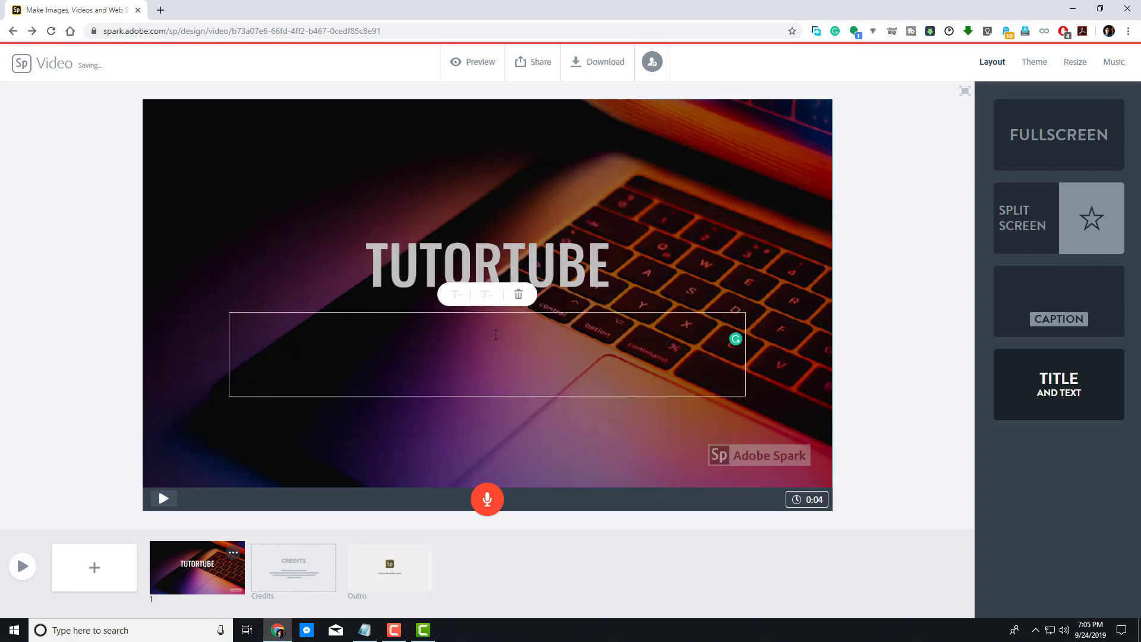
{"action": "type", "text": "Lessons at your "}
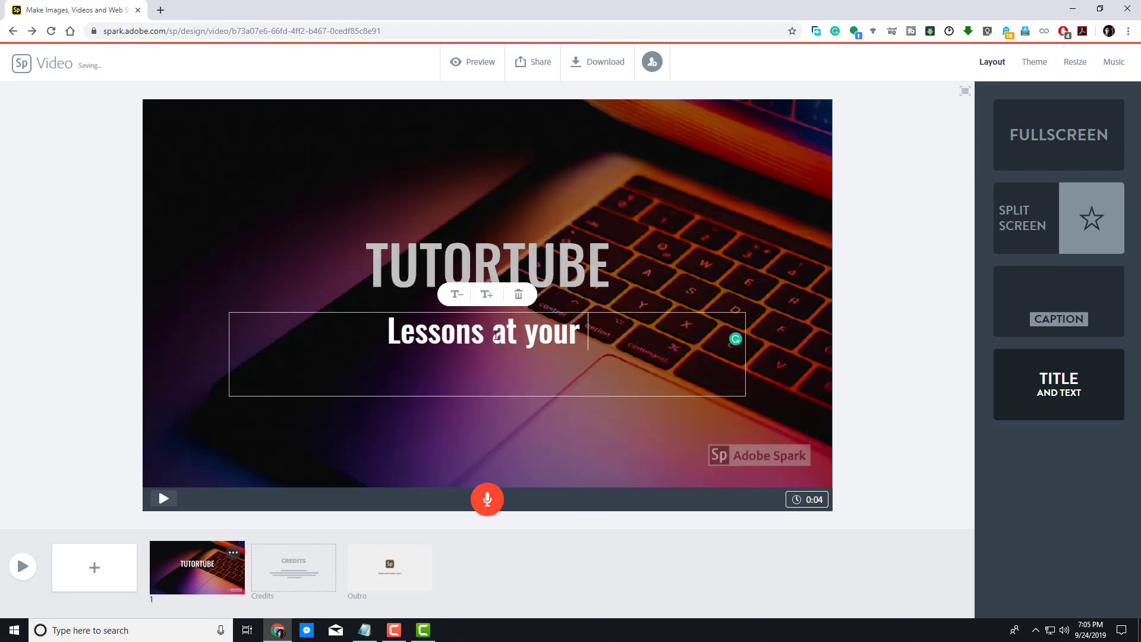
{"action": "type", "text": "Convenience"}
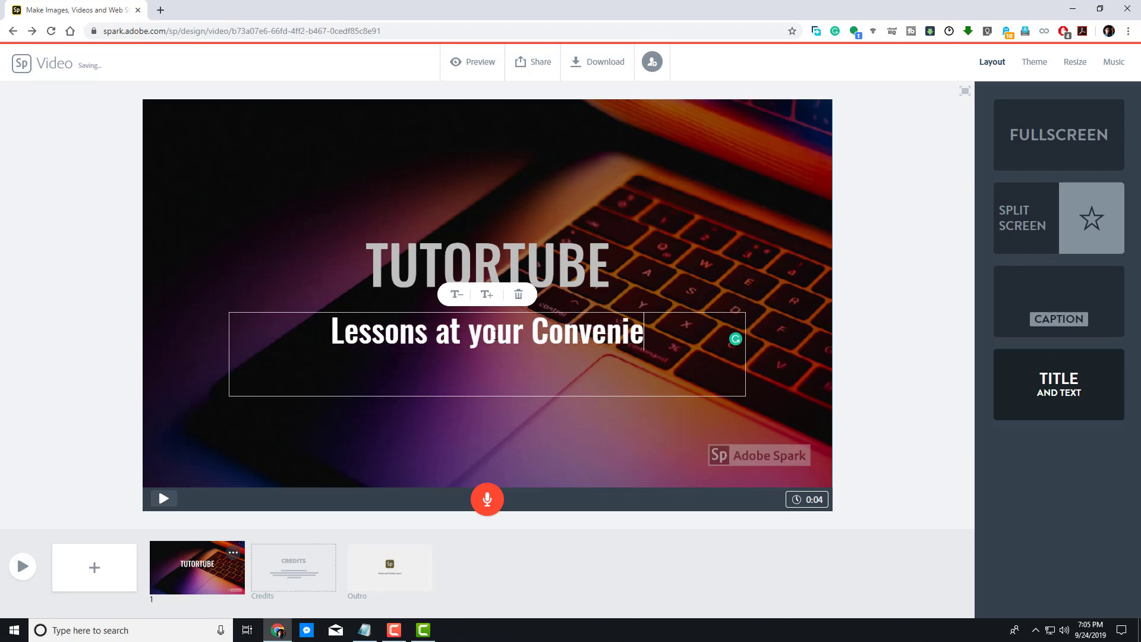
{"action": "left_click", "coordinate": [887, 321]}
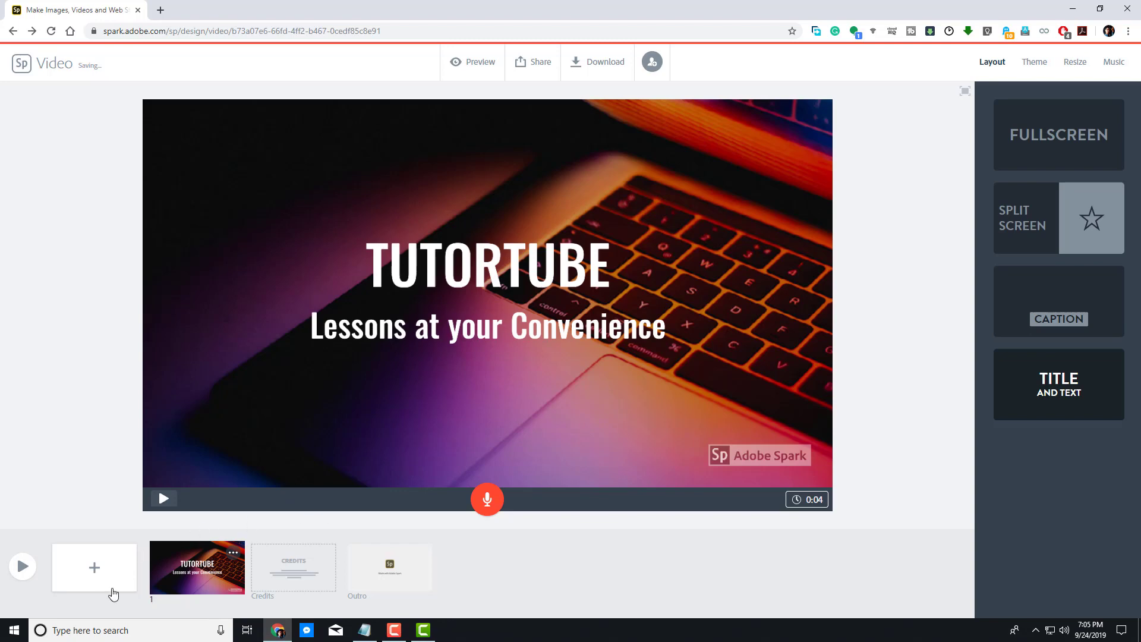
Step: Add a new second slide showing a desktop computer icon from the 'computer' icon search
{"action": "left_click", "coordinate": [94, 567]}
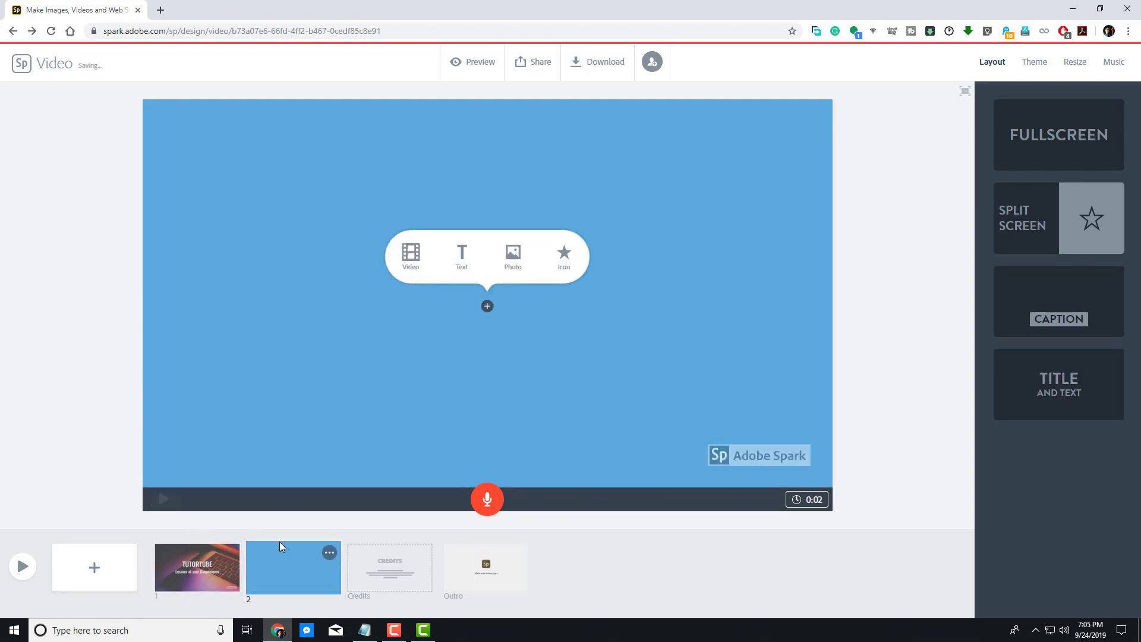
{"action": "left_click", "coordinate": [568, 259]}
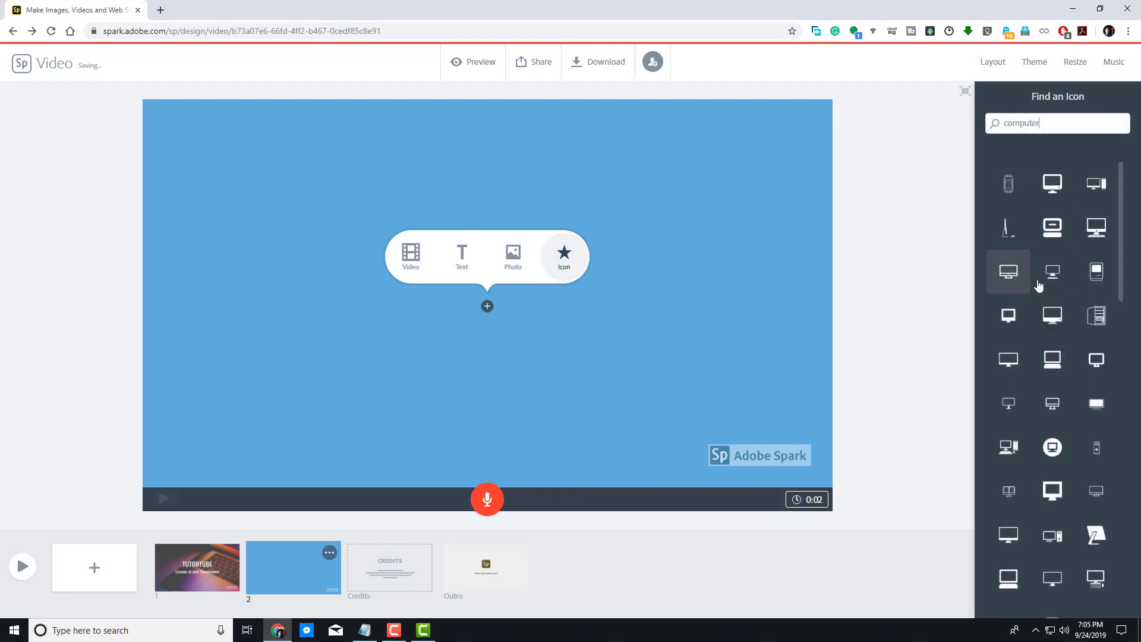
{"action": "scroll", "coordinate": [1053, 473], "scroll_direction": "down", "scroll_amount": 6}
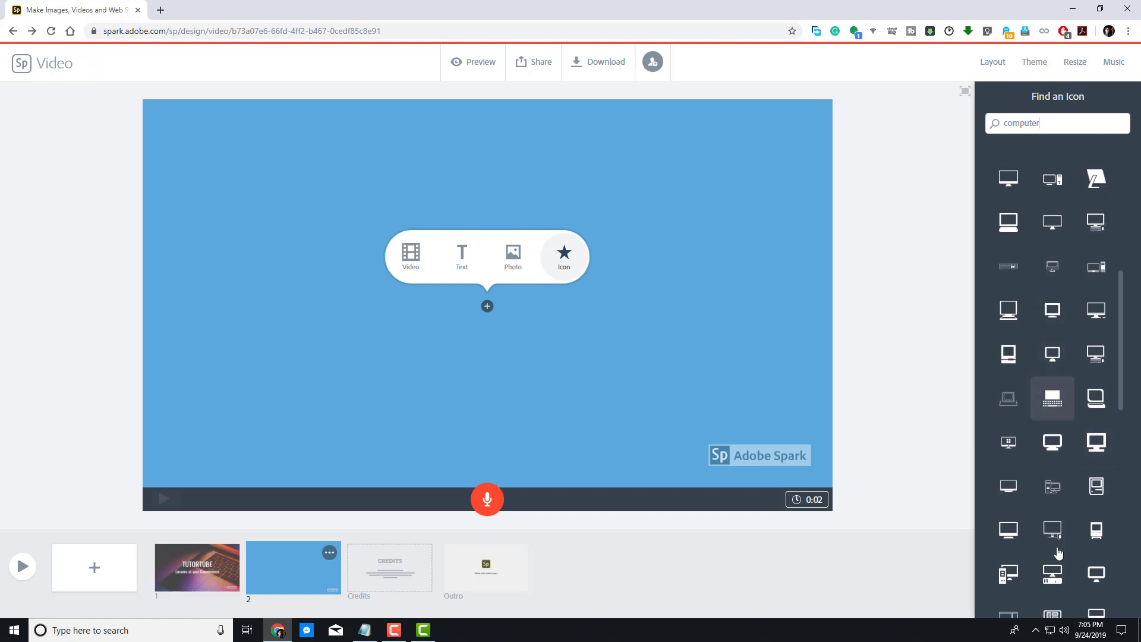
{"action": "left_click", "coordinate": [1012, 573]}
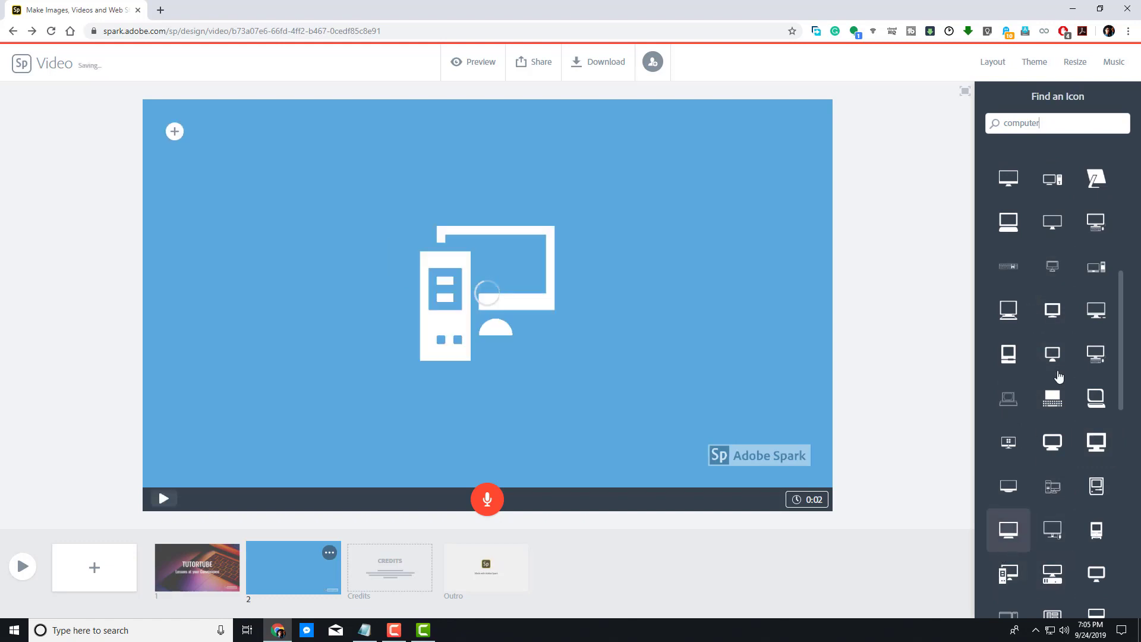
Step: Switch slide 2 to the Split Screen layout and insert a text item in the empty half
{"action": "left_click", "coordinate": [992, 63]}
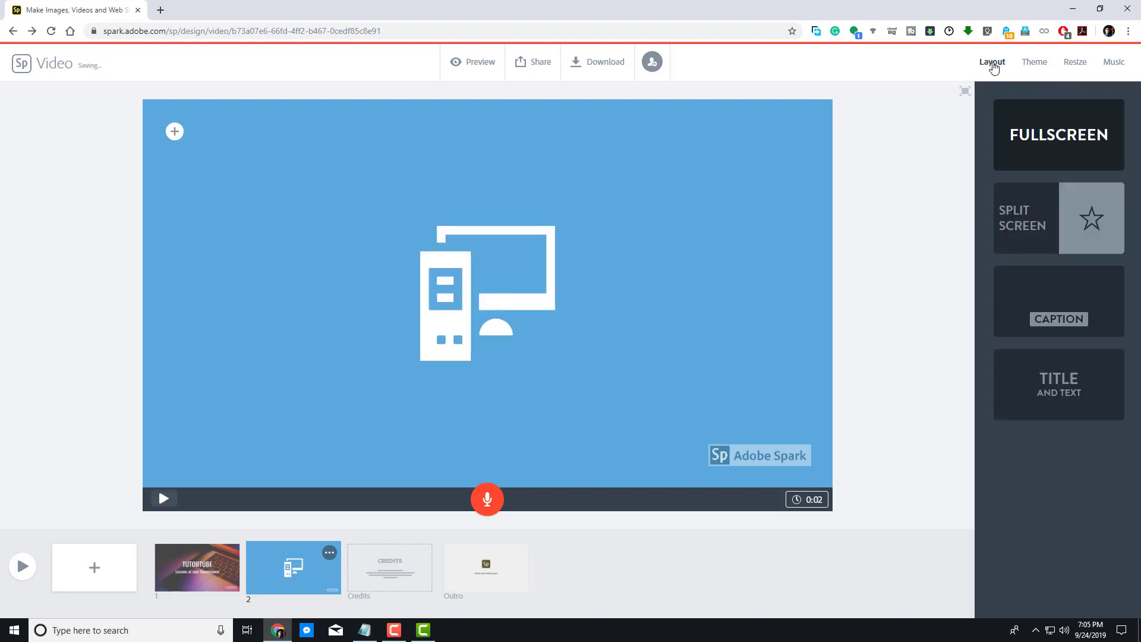
{"action": "left_click", "coordinate": [1023, 250]}
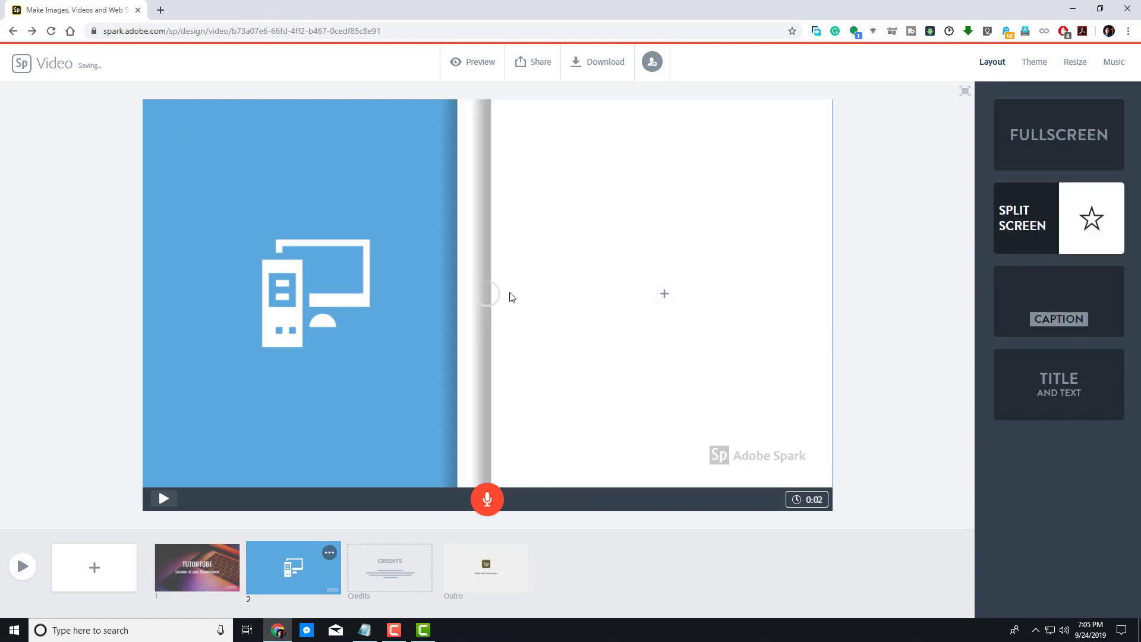
{"action": "left_click", "coordinate": [665, 294]}
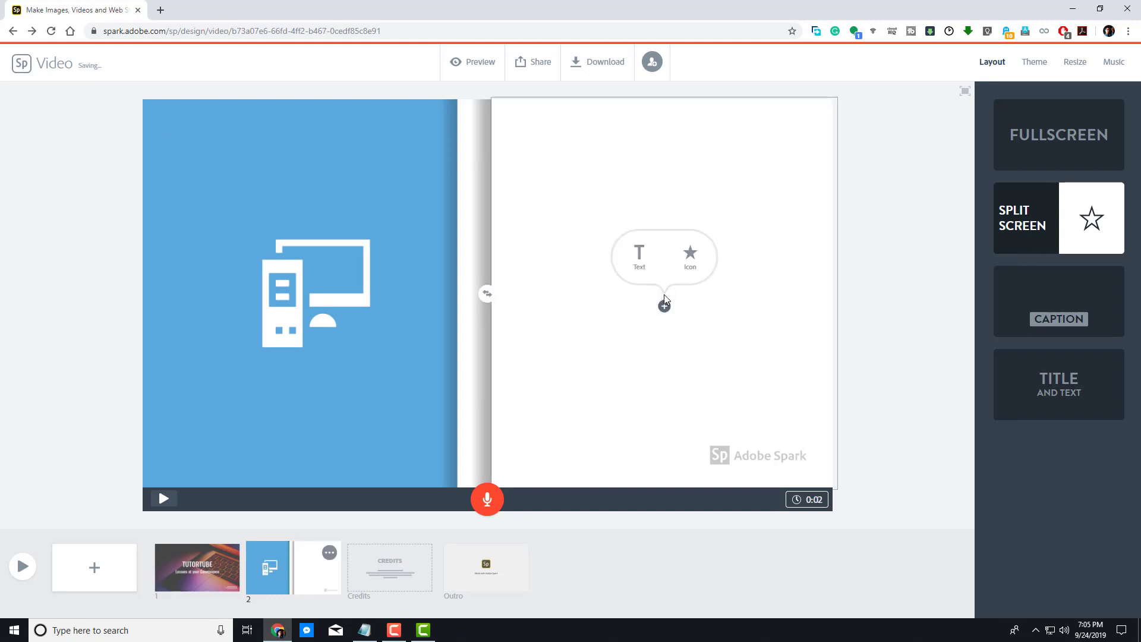
{"action": "left_click", "coordinate": [640, 256]}
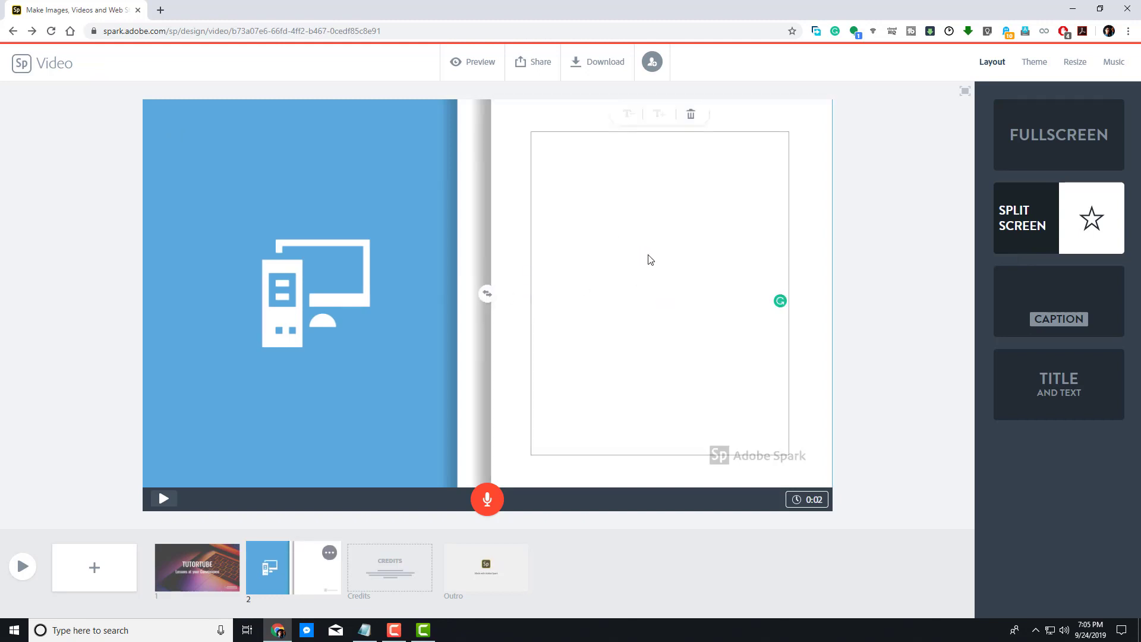
Step: Write 'Learn Anytime! Anyway' and 'Anywhere!' on separate lines in the text item
{"action": "type", "text": "Learn "}
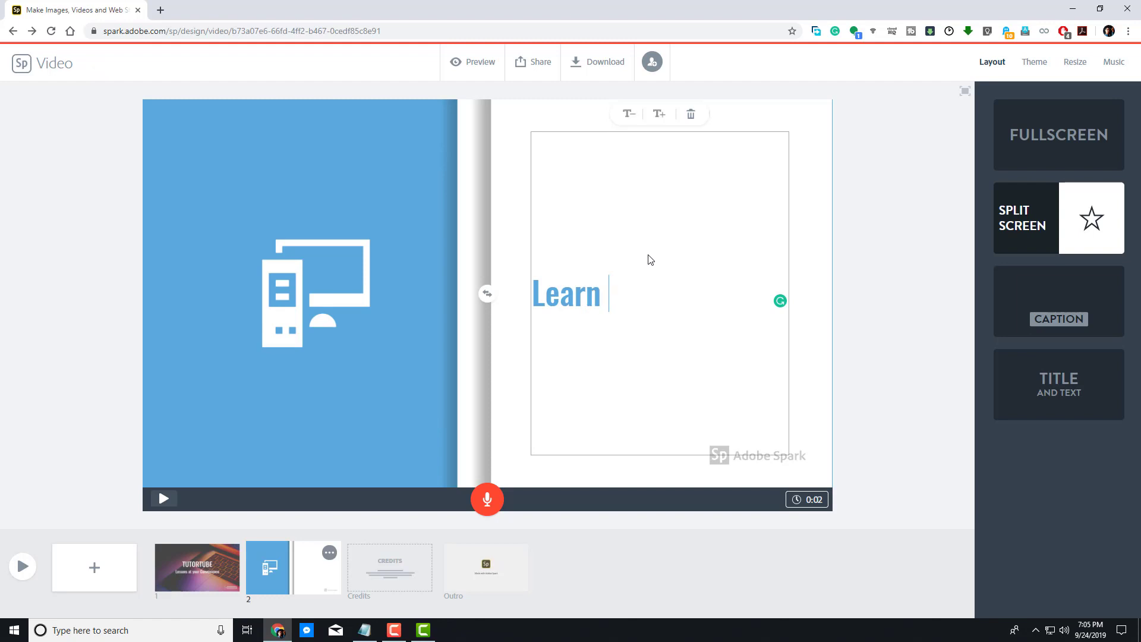
{"action": "type", "text": "Anytime"}
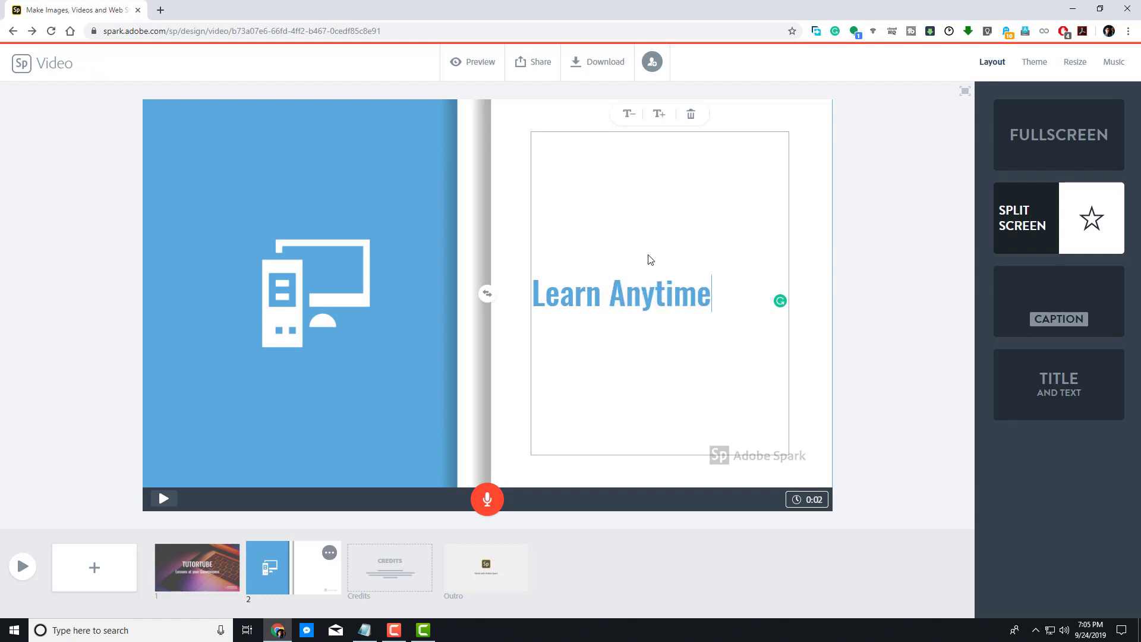
{"action": "type", "text": "! Anyways"}
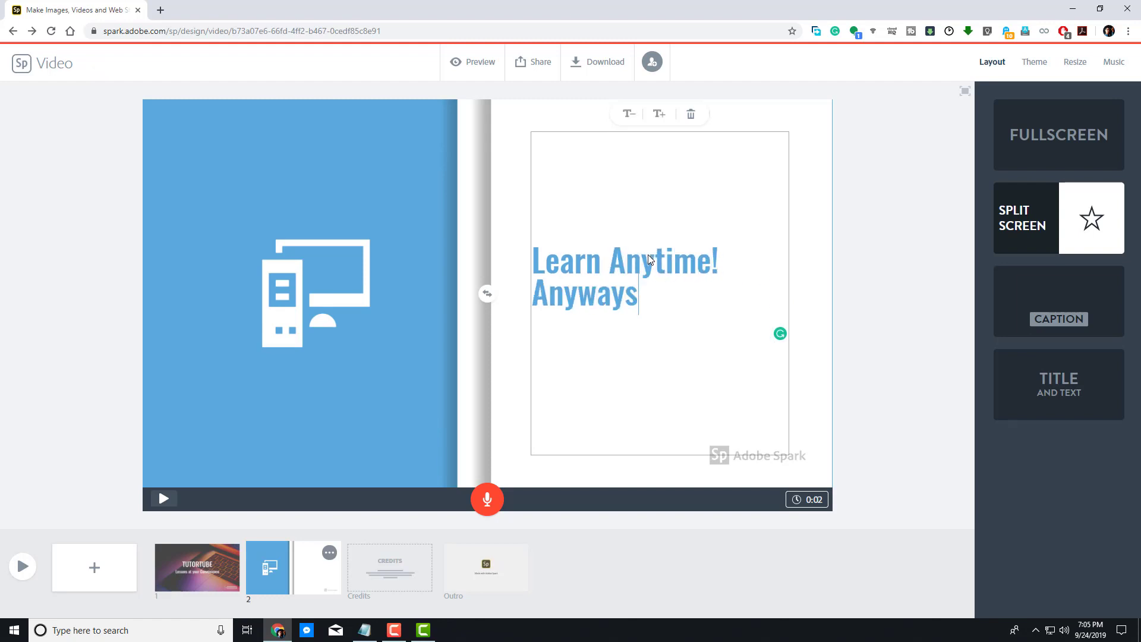
{"action": "key", "text": "BackSpace"}
{"action": "key", "text": "BackSpace"}
{"action": "key", "text": "BackSpace"}
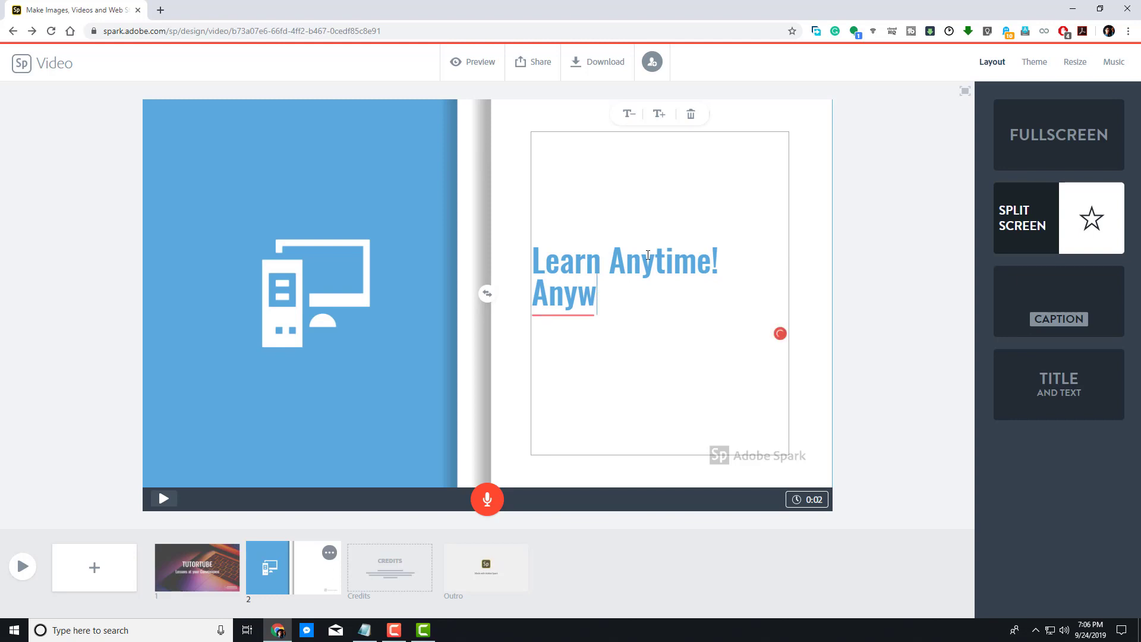
{"action": "type", "text": "a"}
{"action": "key", "text": "BackSpace"}
{"action": "type", "text": "way"}
{"action": "key", "text": "BackSpace"}
{"action": "key", "text": "BackSpace"}
{"action": "key", "text": "BackSpace"}
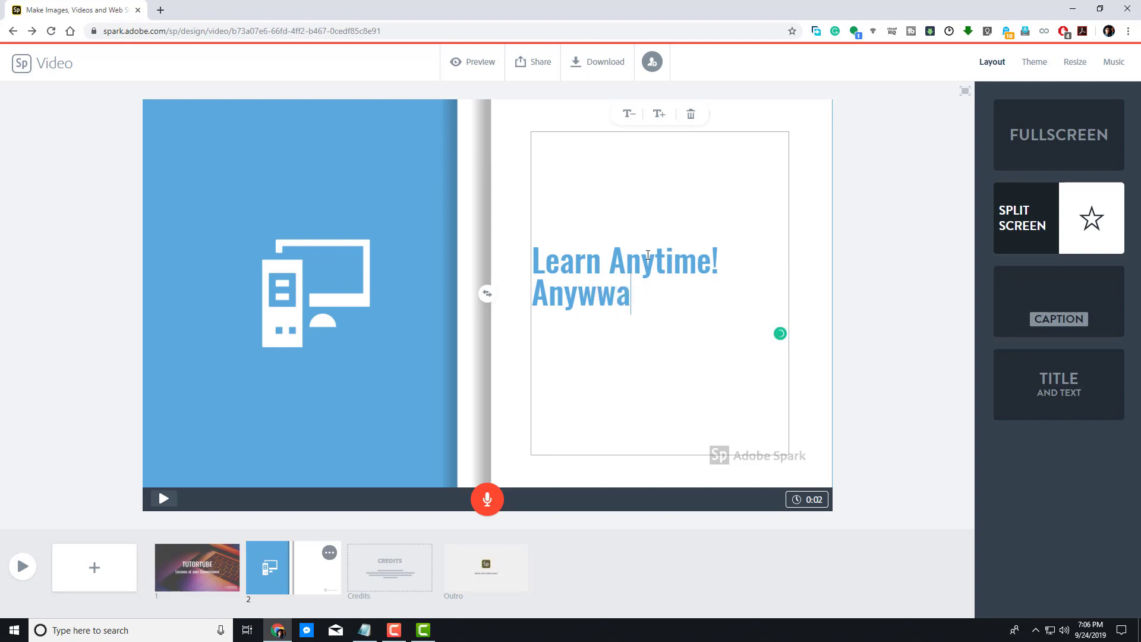
{"action": "type", "text": "ay"}
{"action": "key", "text": "Return"}
{"action": "type", "text": "A"}
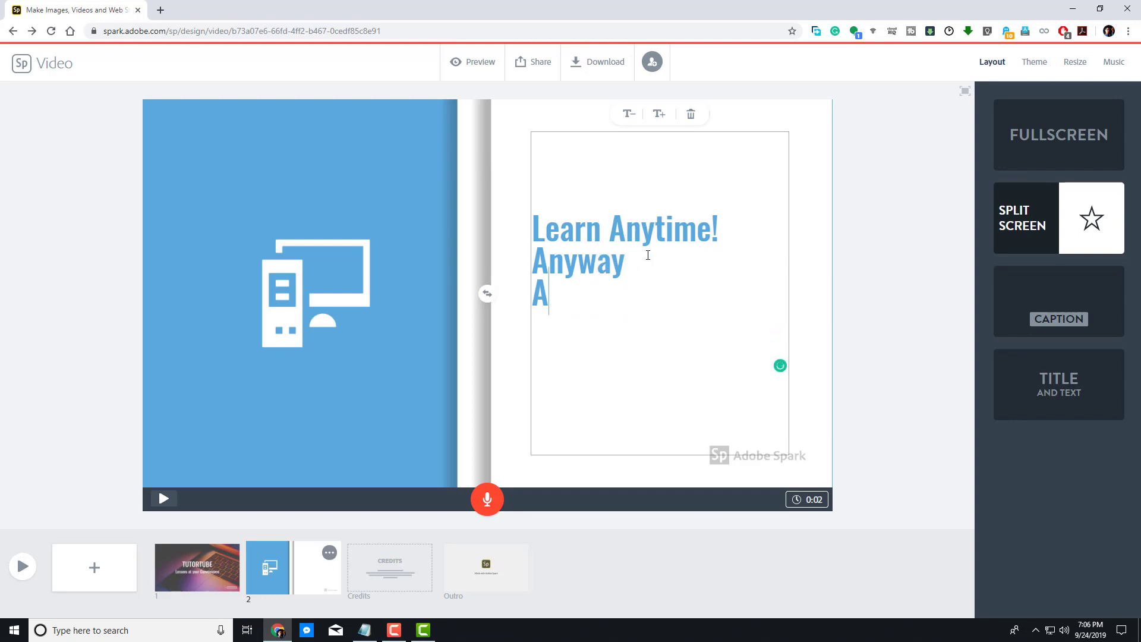
{"action": "type", "text": "nywhere!"}
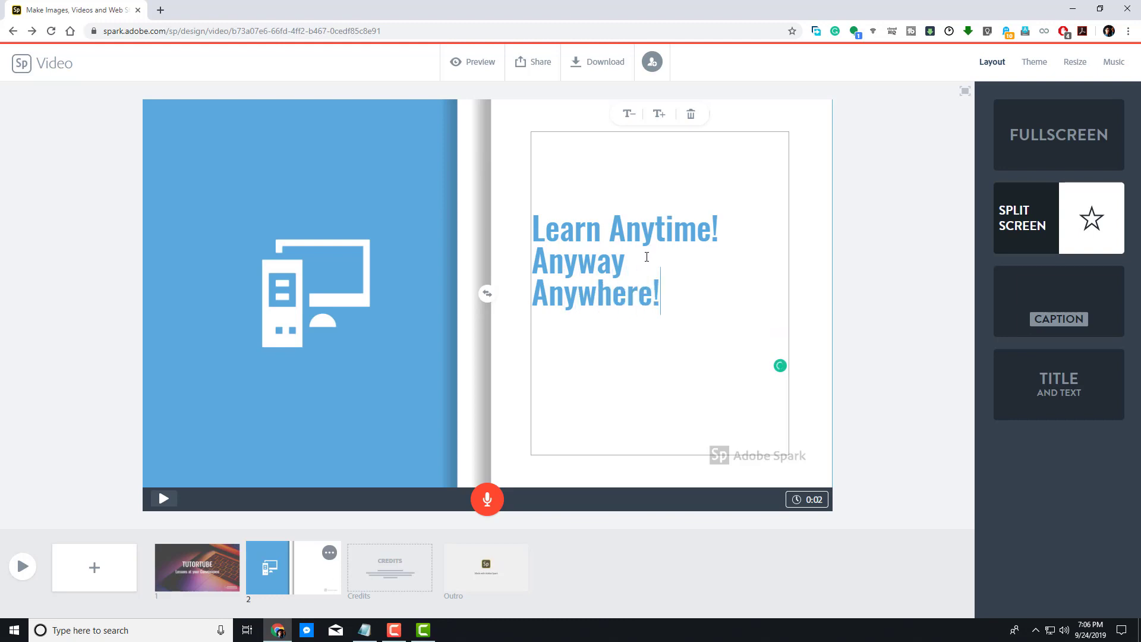
Step: Add '!' after Anyway and break the text into four lines: Learn, Anytime!, Anyway!, Anywhere!
{"action": "left_click", "coordinate": [646, 265]}
{"action": "type", "text": "!"}
{"action": "left_click", "coordinate": [618, 240]}
{"action": "key", "text": "Return"}
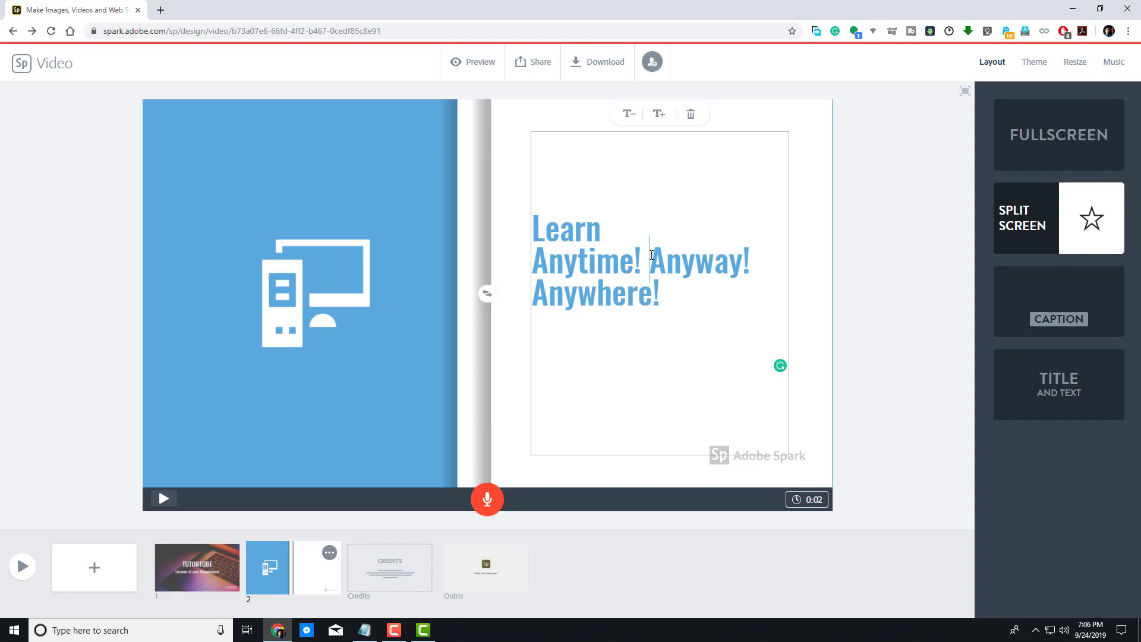
{"action": "key", "text": "Return"}
{"action": "left_click", "coordinate": [692, 274]}
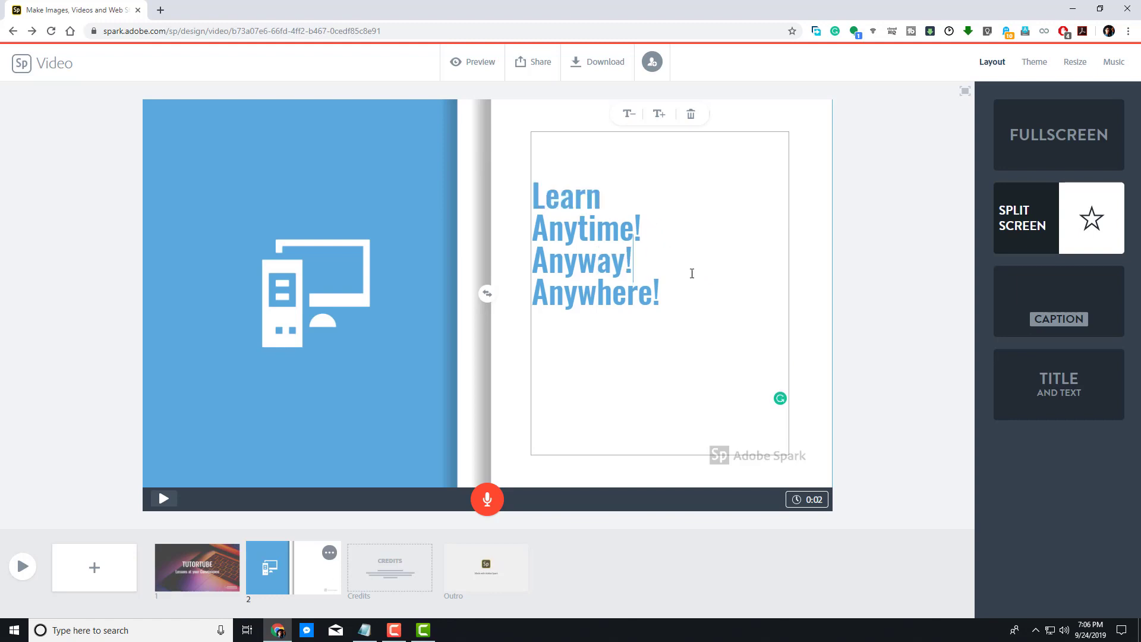
Step: Add a third slide with the photo of a woman biting a pencil at a laptop from the 'computer' photo search
{"action": "left_click", "coordinate": [871, 257]}
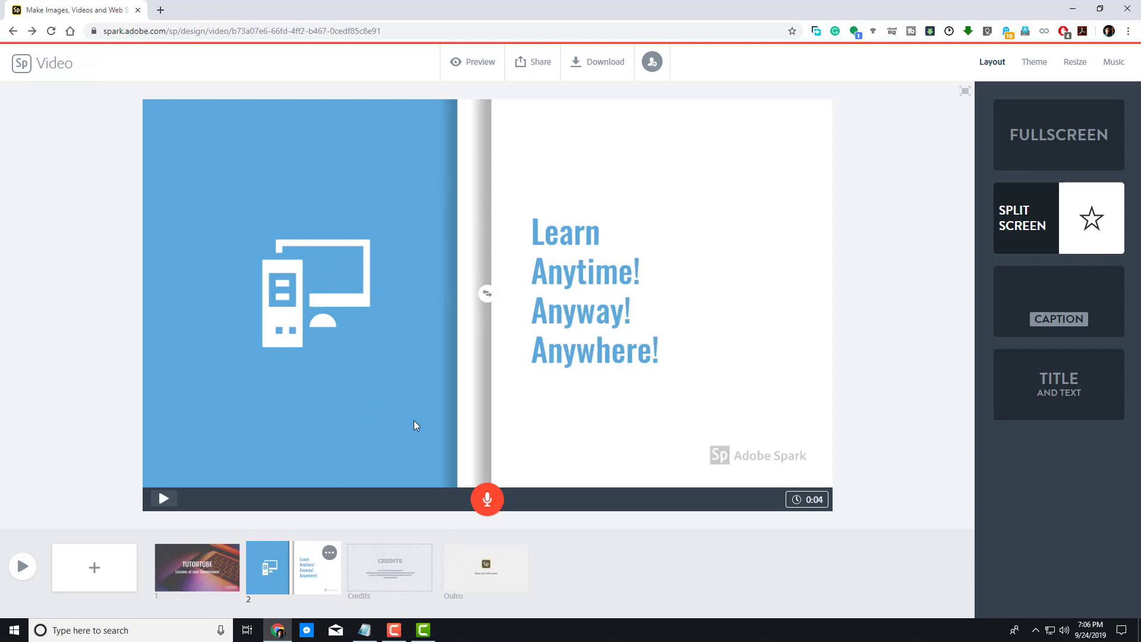
{"action": "left_click", "coordinate": [95, 571]}
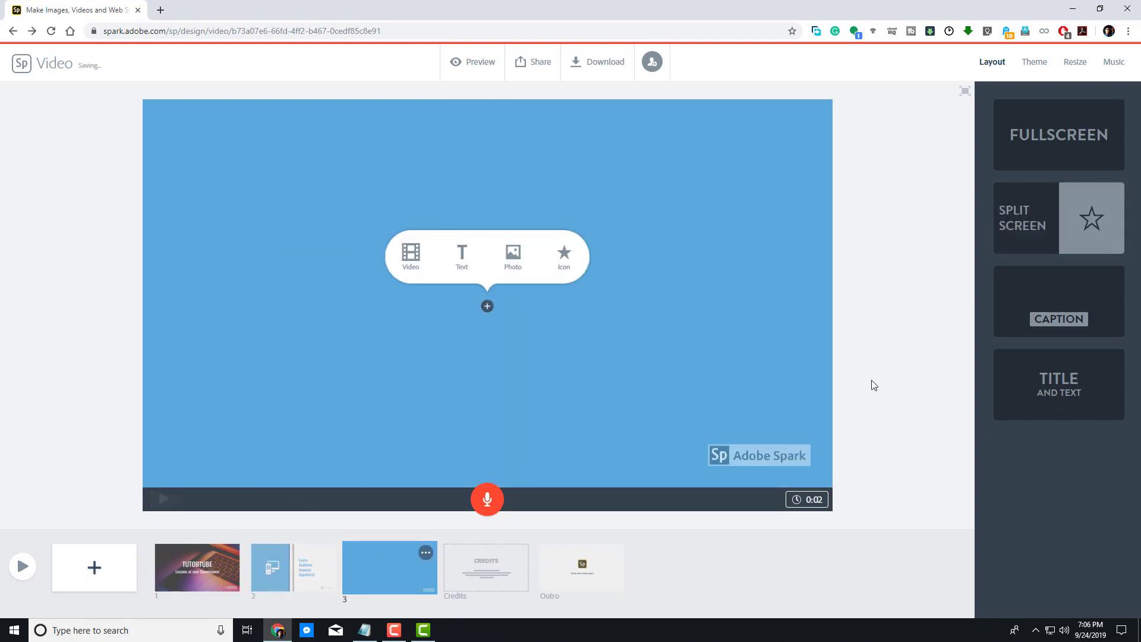
{"action": "left_click", "coordinate": [513, 256]}
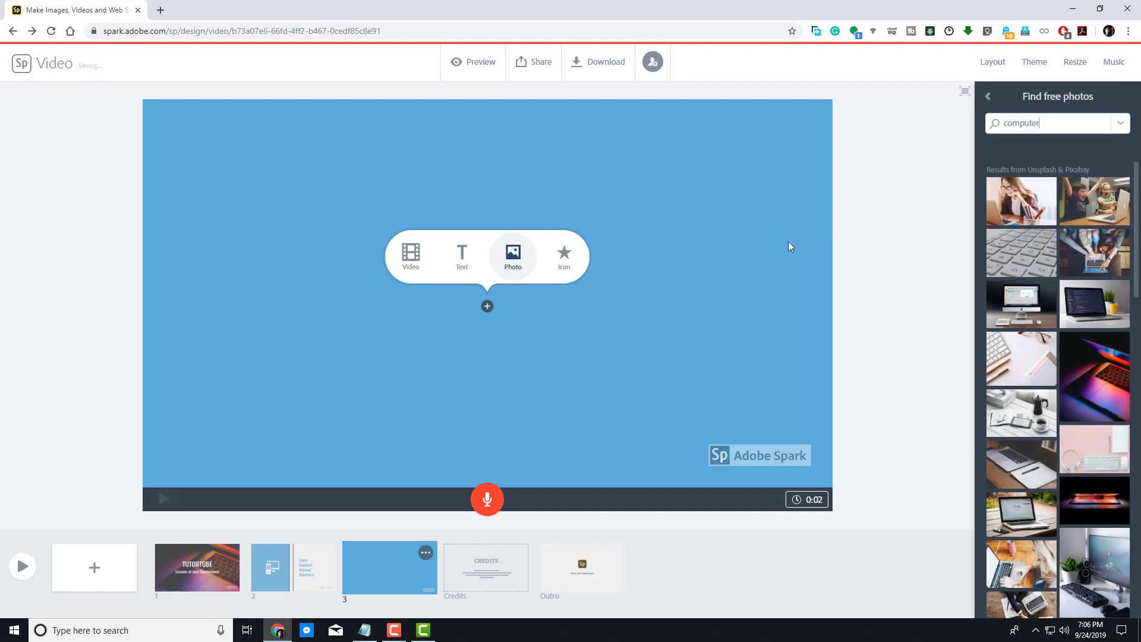
{"action": "left_click", "coordinate": [1025, 200]}
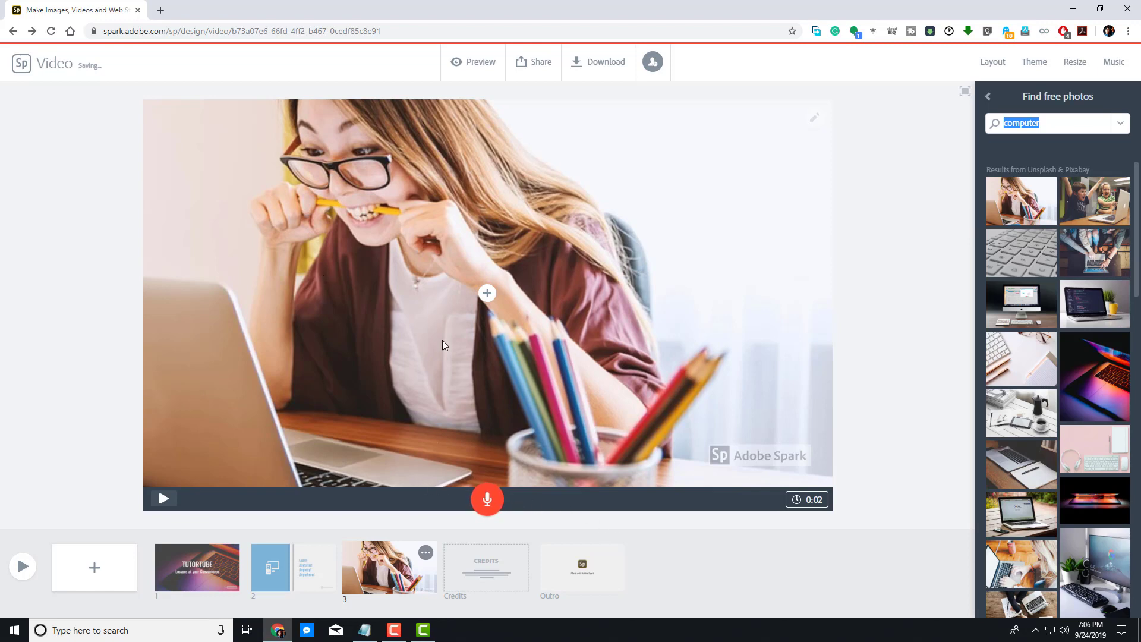
Step: Add a text item over the photo on slide 3 reading 'Learn at your OWN PACE'
{"action": "left_click", "coordinate": [492, 297]}
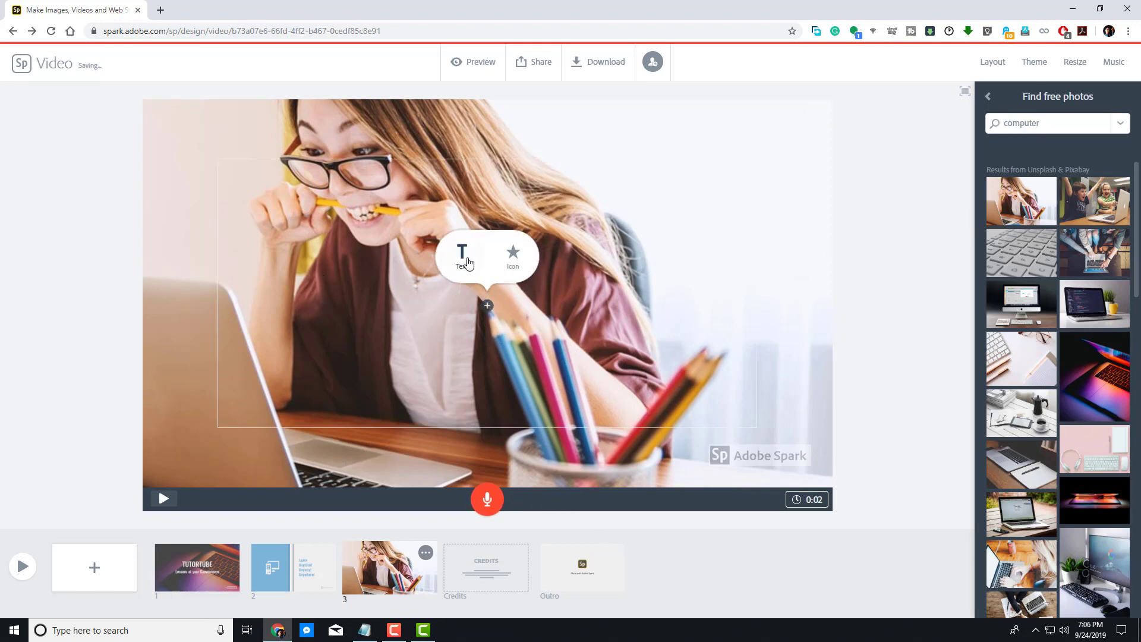
{"action": "left_click", "coordinate": [470, 261]}
{"action": "type", "text": "L"}
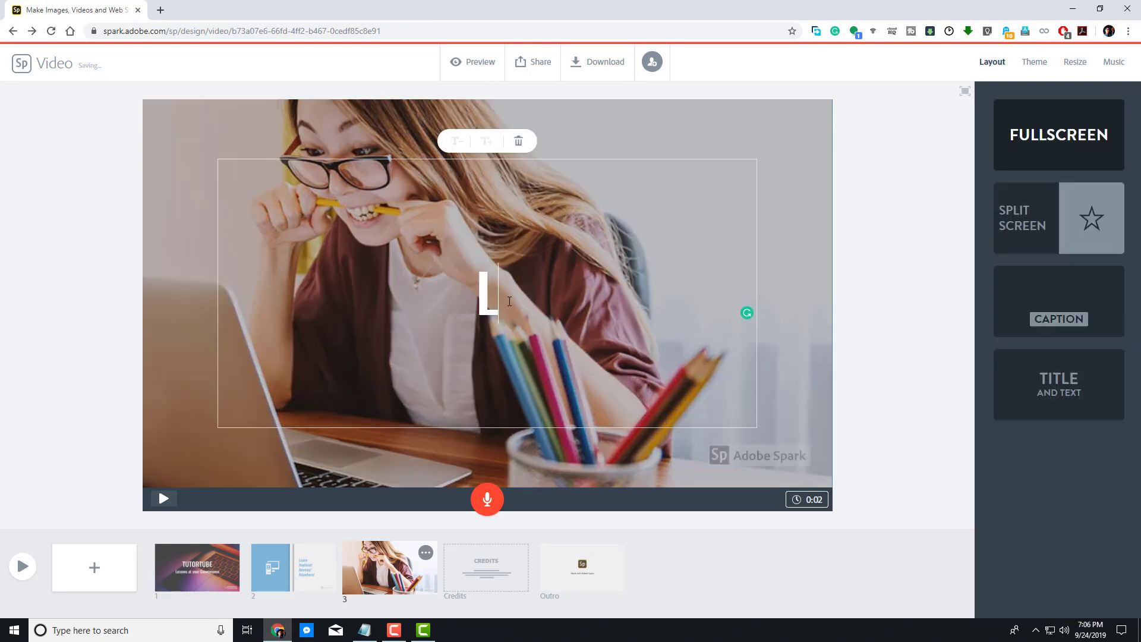
{"action": "type", "text": "earn at your OWN PACE"}
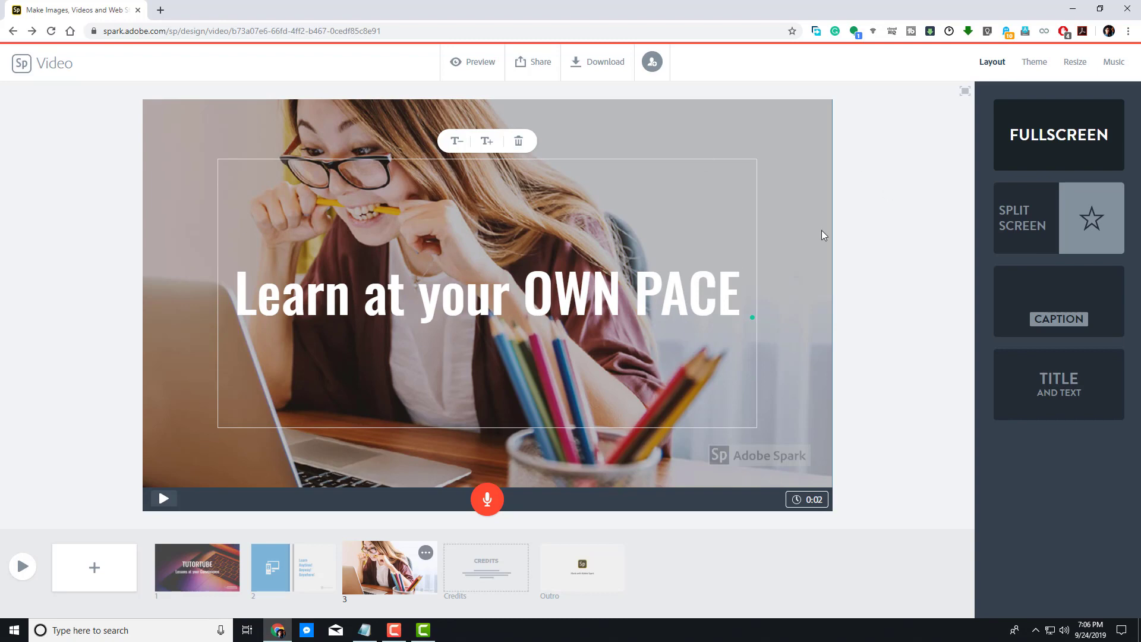
Step: Switch slide 3 to the Caption layout
{"action": "left_click", "coordinate": [1046, 319]}
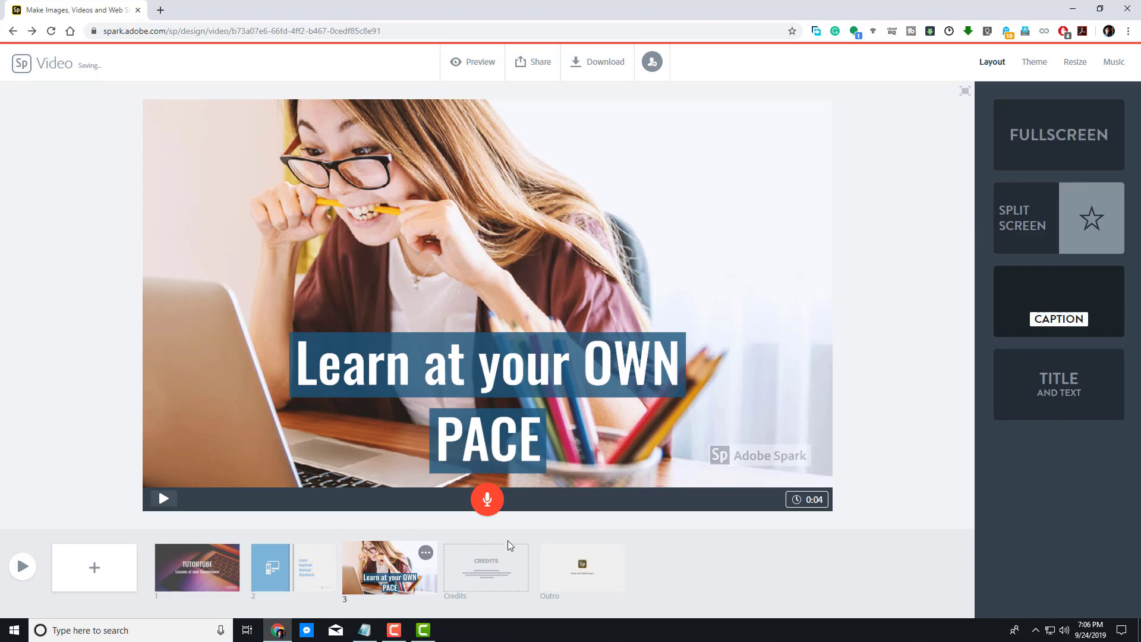
{"action": "left_click", "coordinate": [426, 553]}
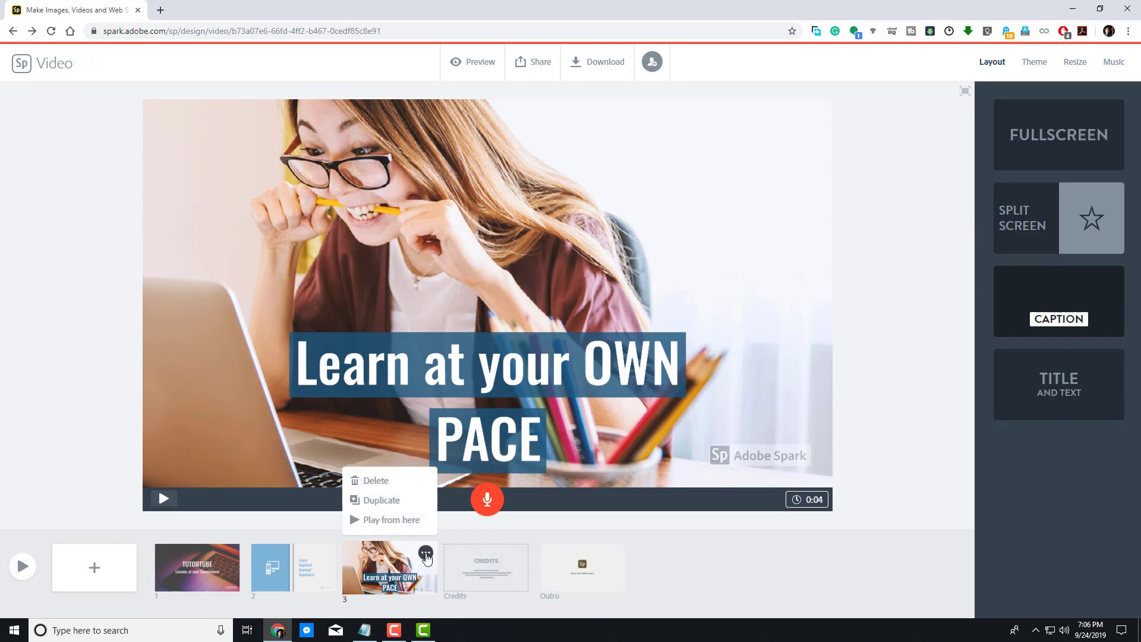
Step: Add a fourth slide with the photo of a person silhouetted in a cave opening from a 'Wow' photo search
{"action": "left_click", "coordinate": [94, 567]}
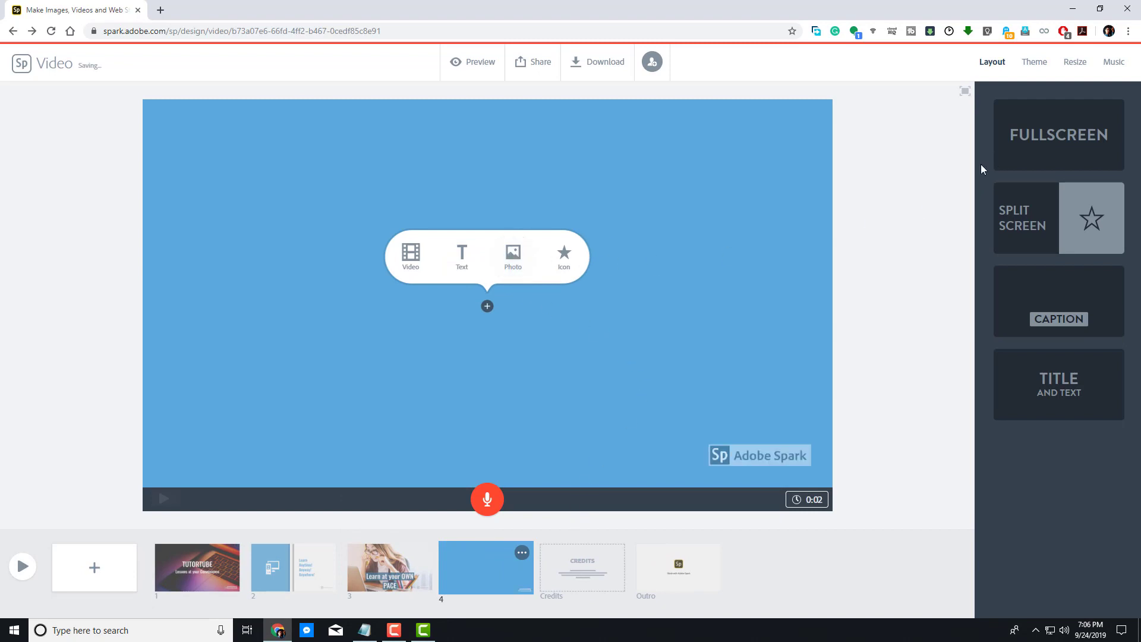
{"action": "left_click", "coordinate": [509, 260]}
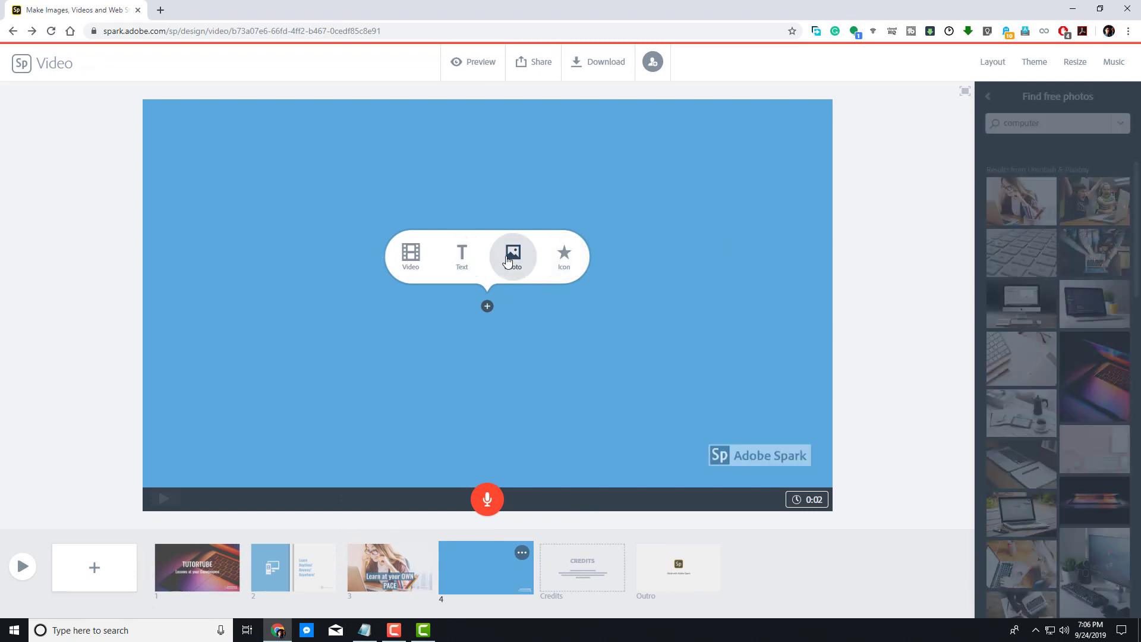
{"action": "type", "text": "Wow"}
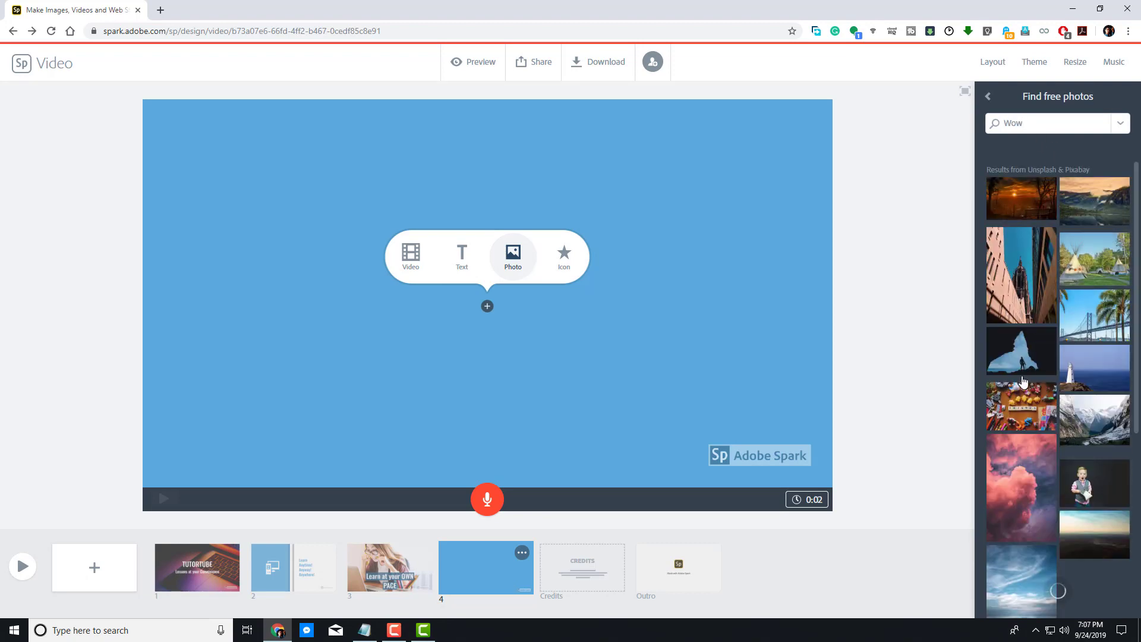
{"action": "scroll", "coordinate": [1022, 309], "scroll_direction": "down", "scroll_amount": 3}
{"action": "scroll", "coordinate": [1043, 268], "scroll_direction": "up", "scroll_amount": 2}
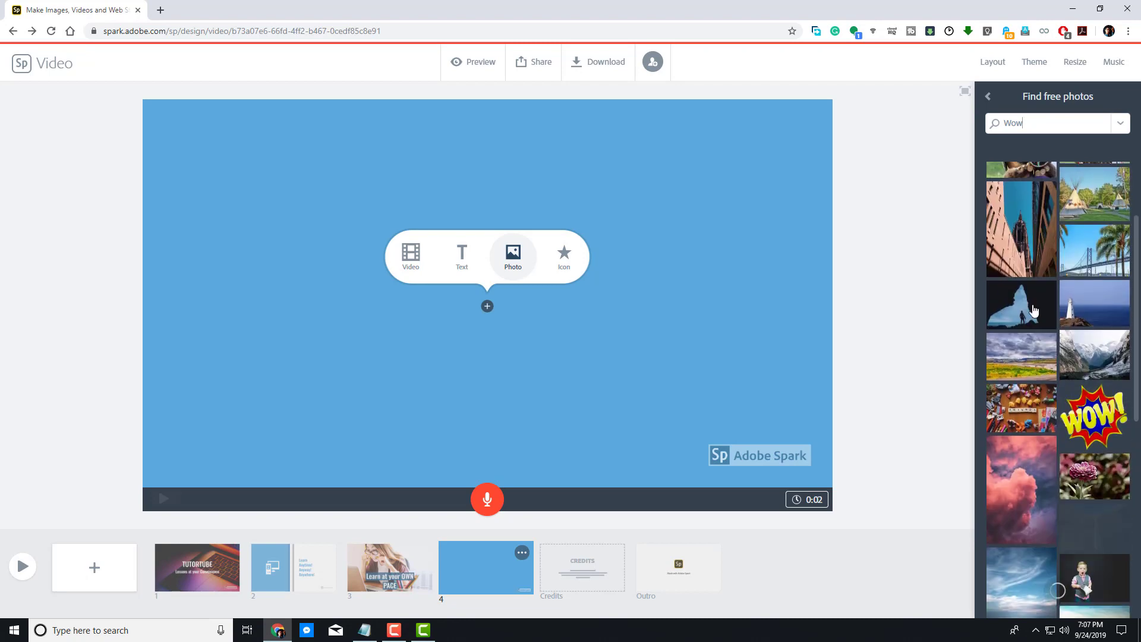
{"action": "left_click", "coordinate": [1037, 312]}
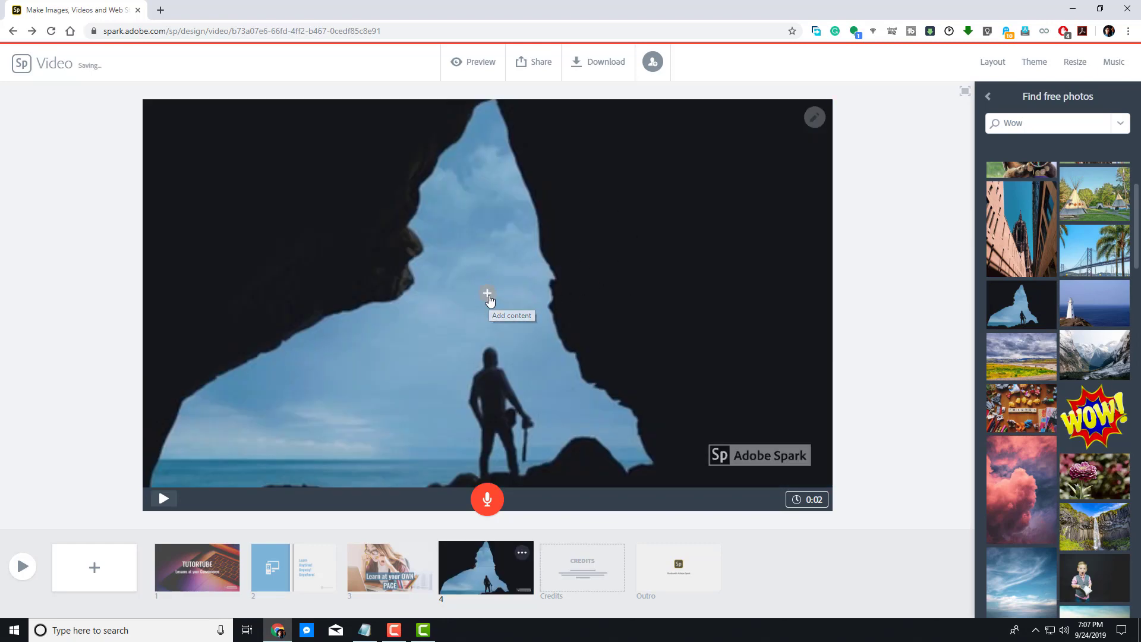
Step: Add a text item over the photo on slide 4 reading 'EXPLORE AND CREATE'
{"action": "left_click", "coordinate": [487, 294]}
{"action": "left_click", "coordinate": [454, 255]}
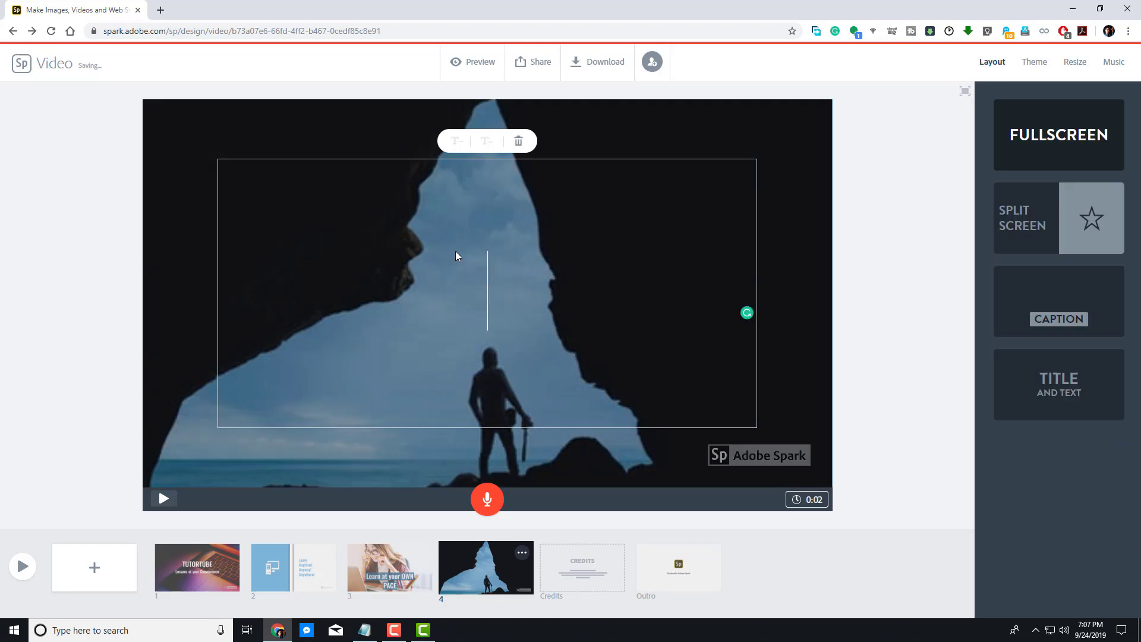
{"action": "type", "text": "EXPLORE"}
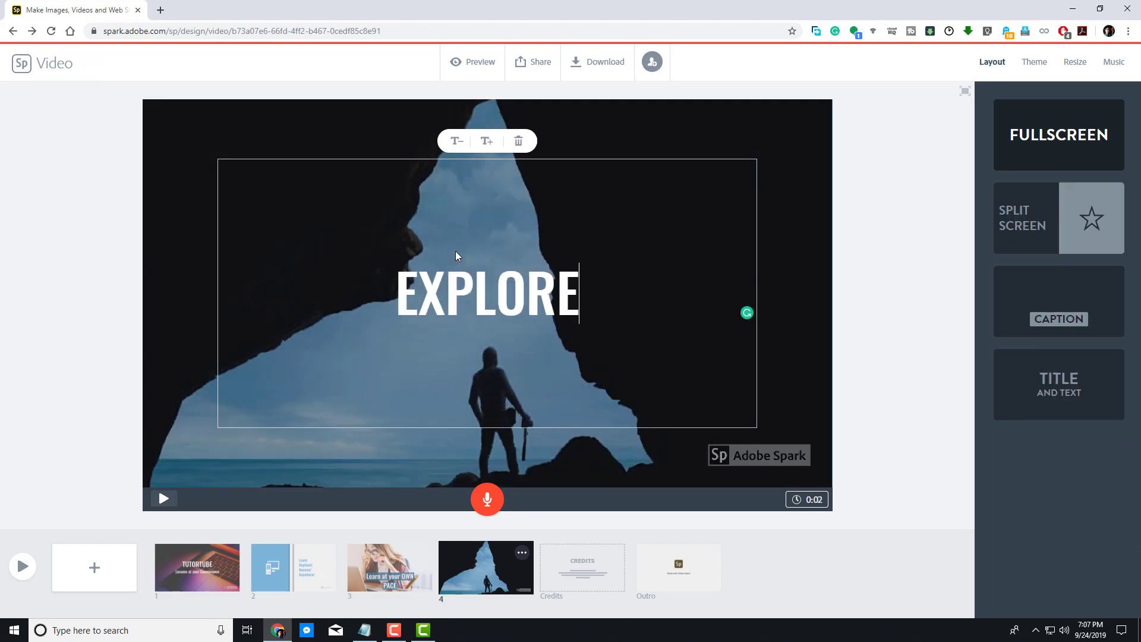
{"action": "type", "text": " AND CREATE"}
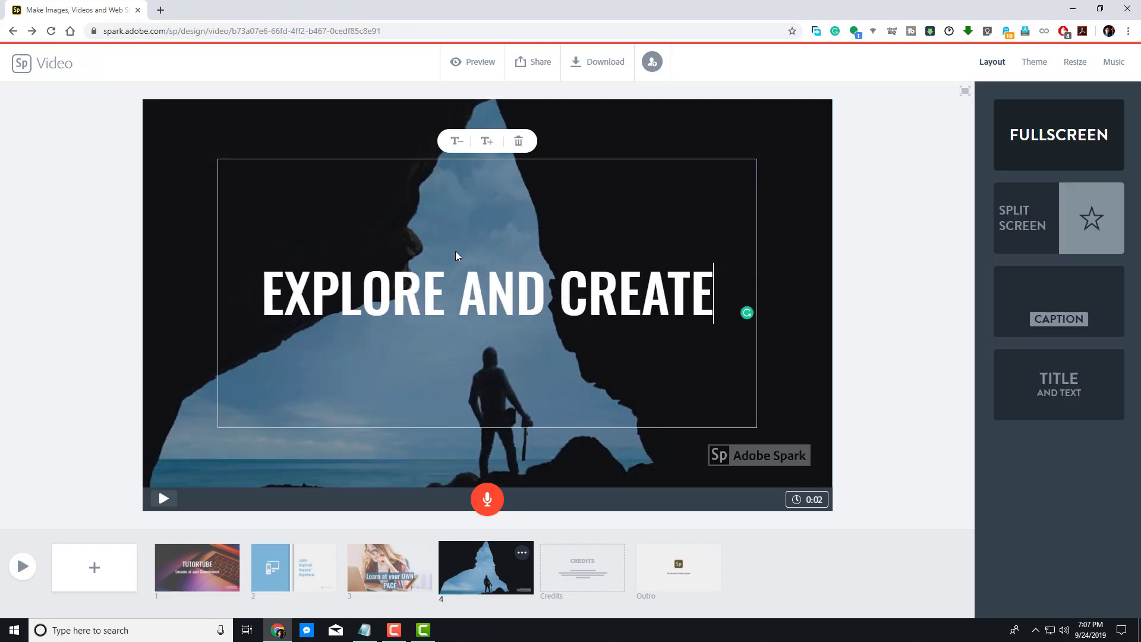
{"action": "left_click", "coordinate": [863, 215]}
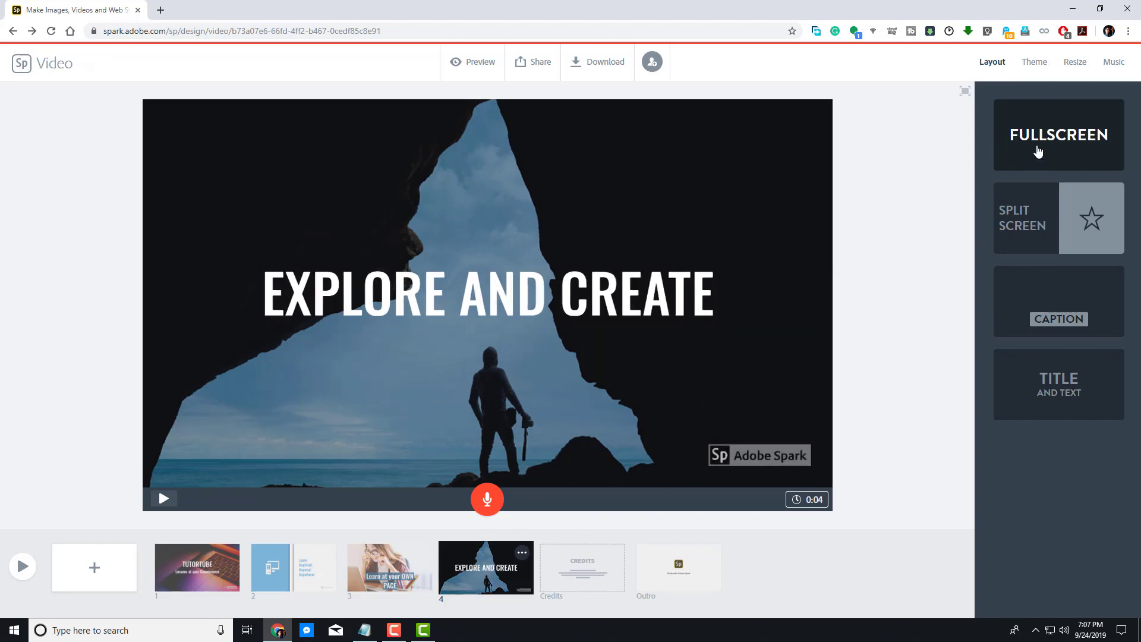
Step: Review slides 3, 2 and 1, then play the whole video in preview and close it
{"action": "left_click", "coordinate": [387, 567]}
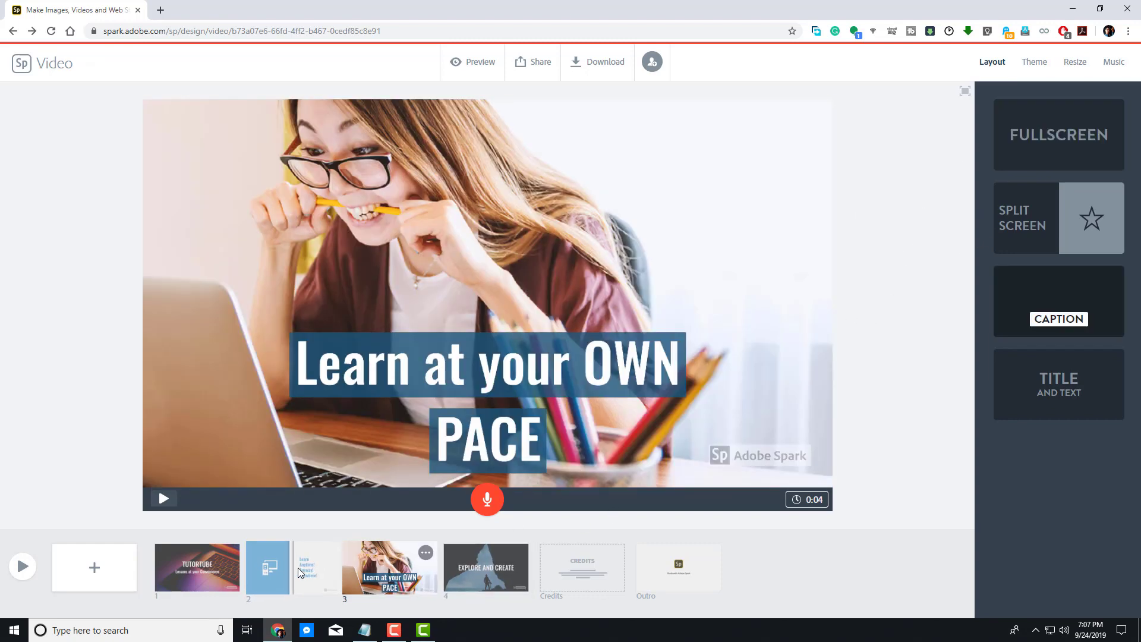
{"action": "left_click", "coordinate": [258, 567]}
{"action": "left_click", "coordinate": [201, 565]}
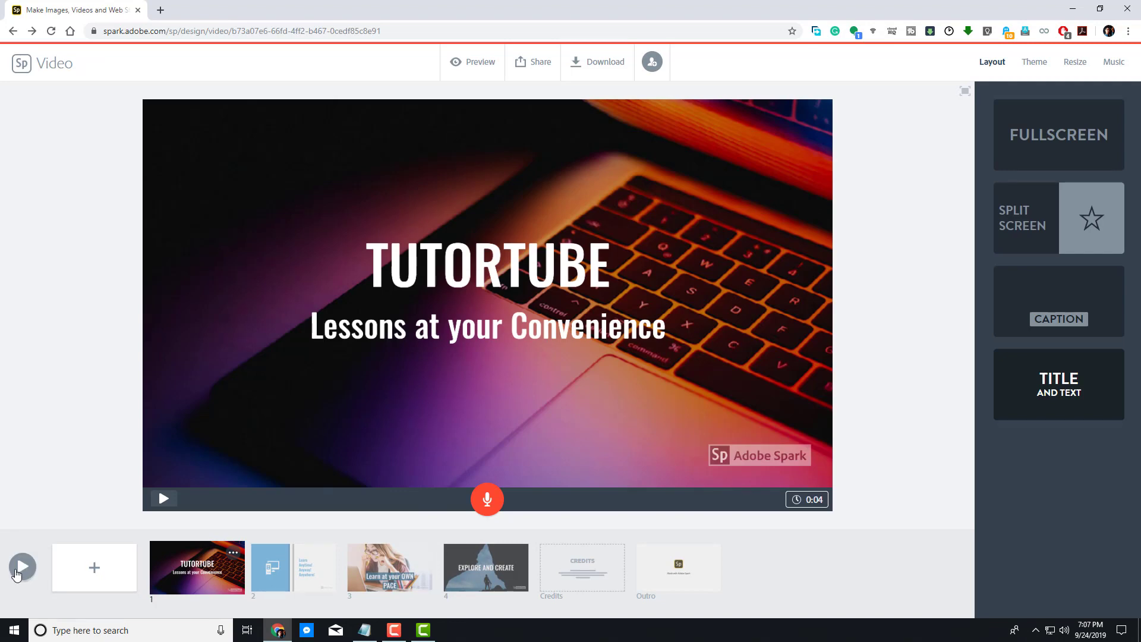
{"action": "left_click", "coordinate": [17, 569]}
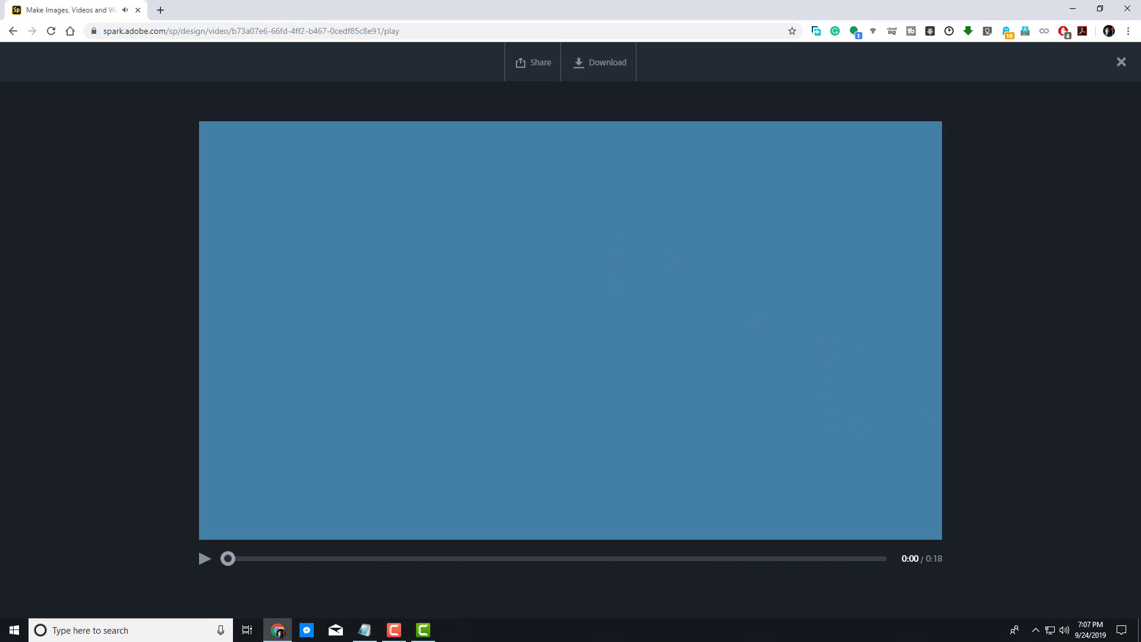
{"action": "left_click", "coordinate": [1121, 61]}
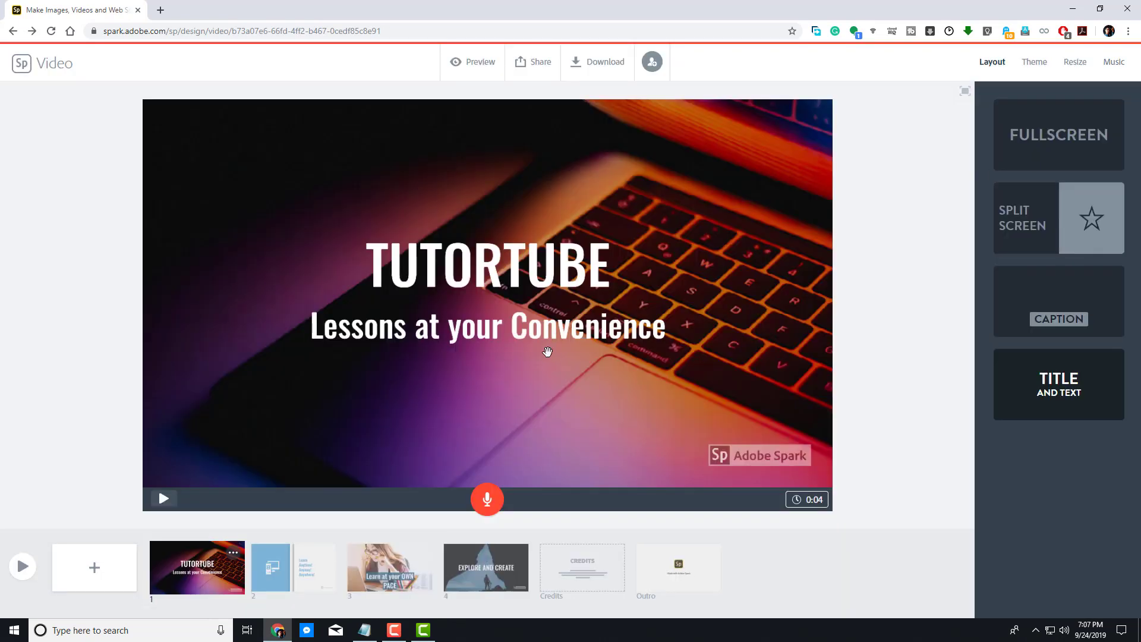